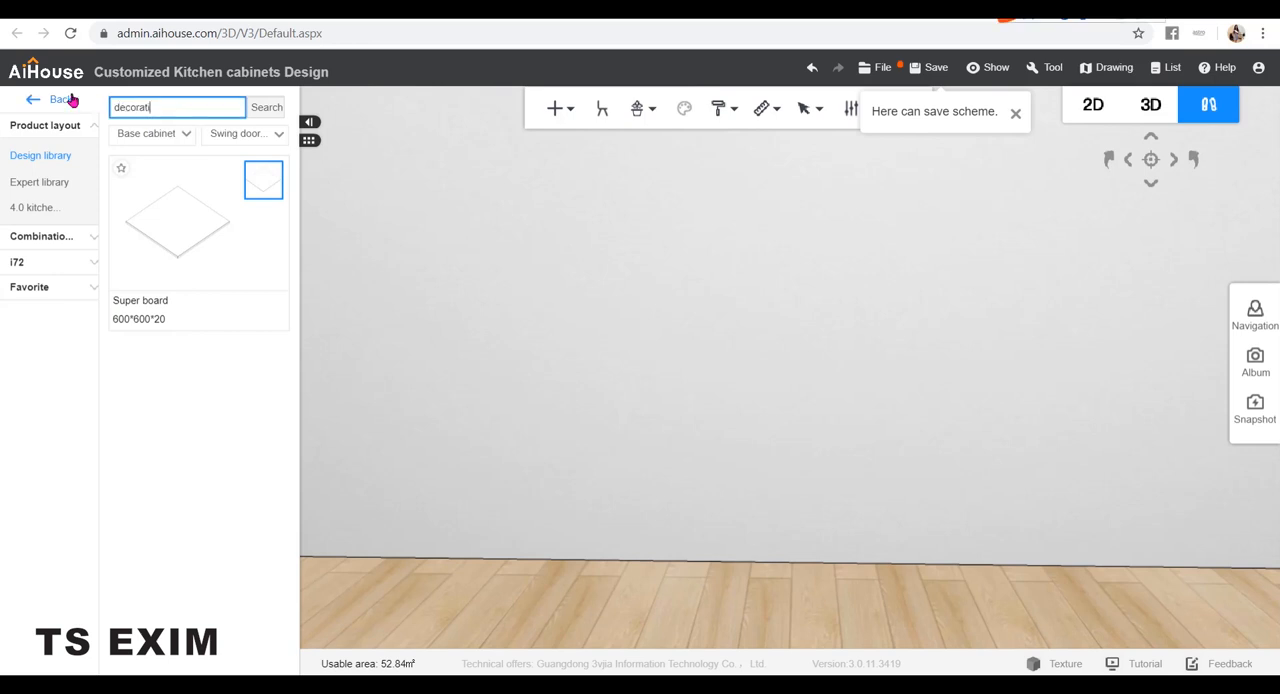
Search the design library for "decorative" and place the 600*18*600 Decorative panels item on the floor against the wall
key(Return)
scroll(200, 400, down, 10)
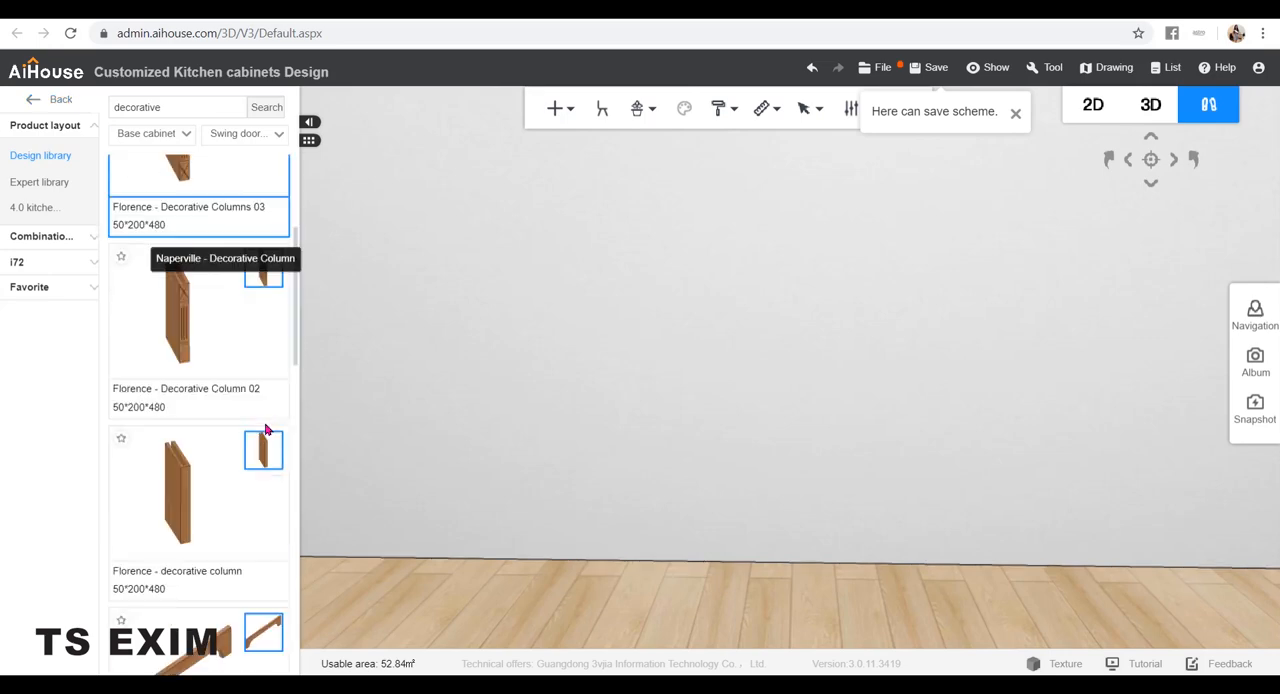
drag(180, 217, 690, 484)
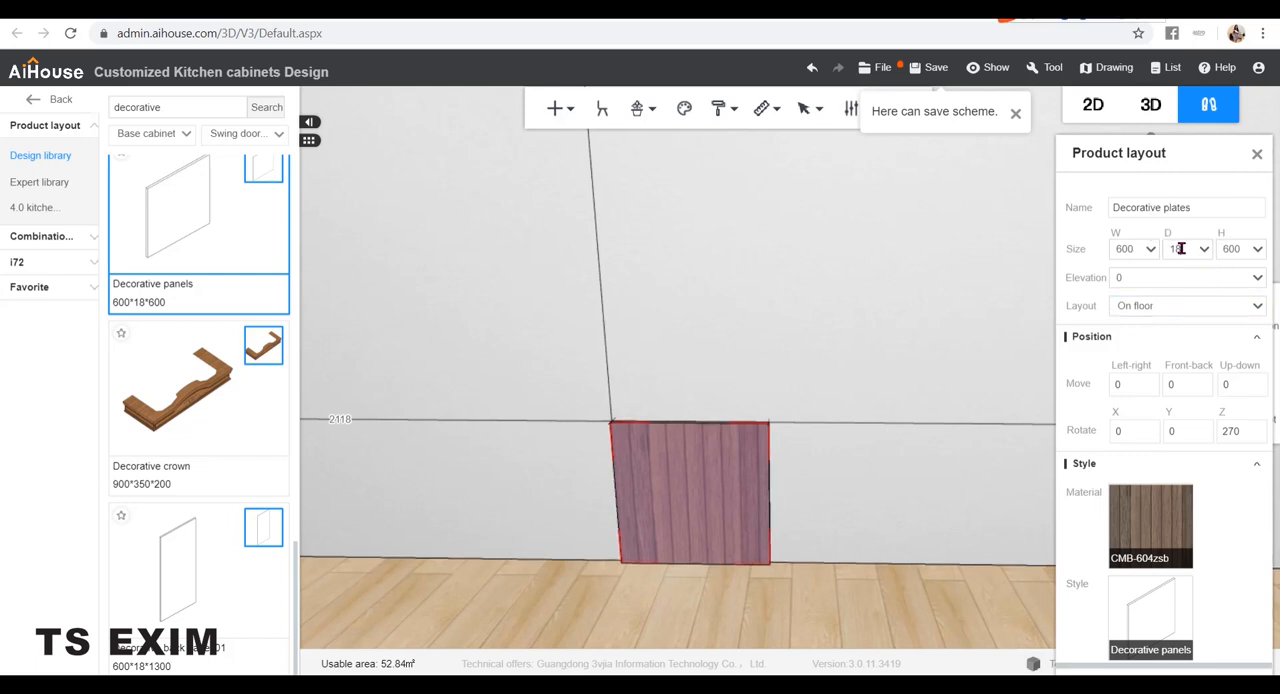
Set the panel's board thickness (component H) to 22 in board selection mode
double_click(1180, 248)
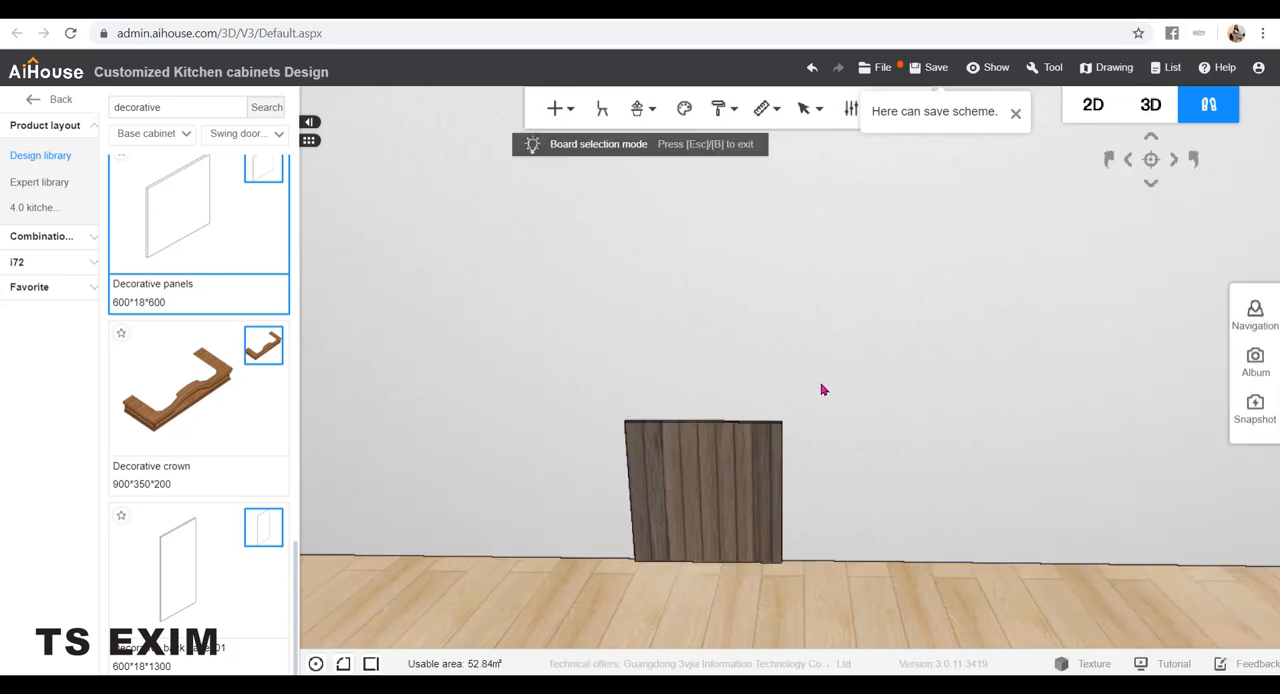
click(735, 468)
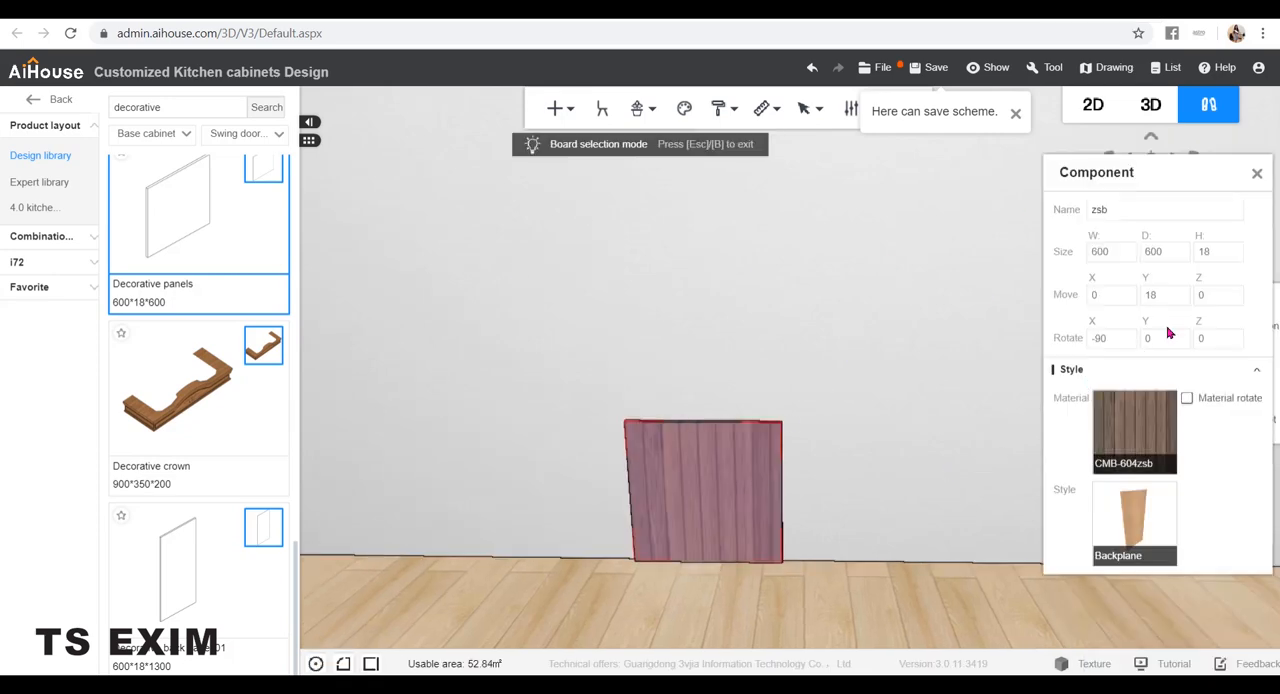
double_click(1216, 251)
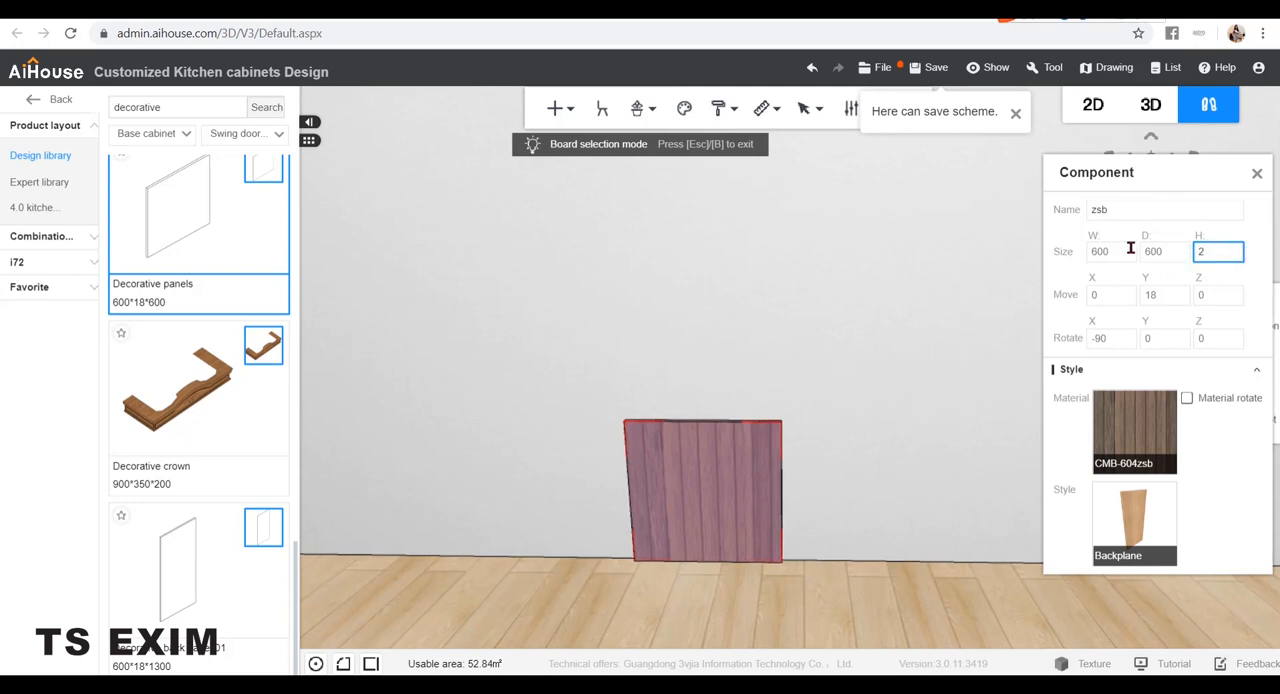
key(Return)
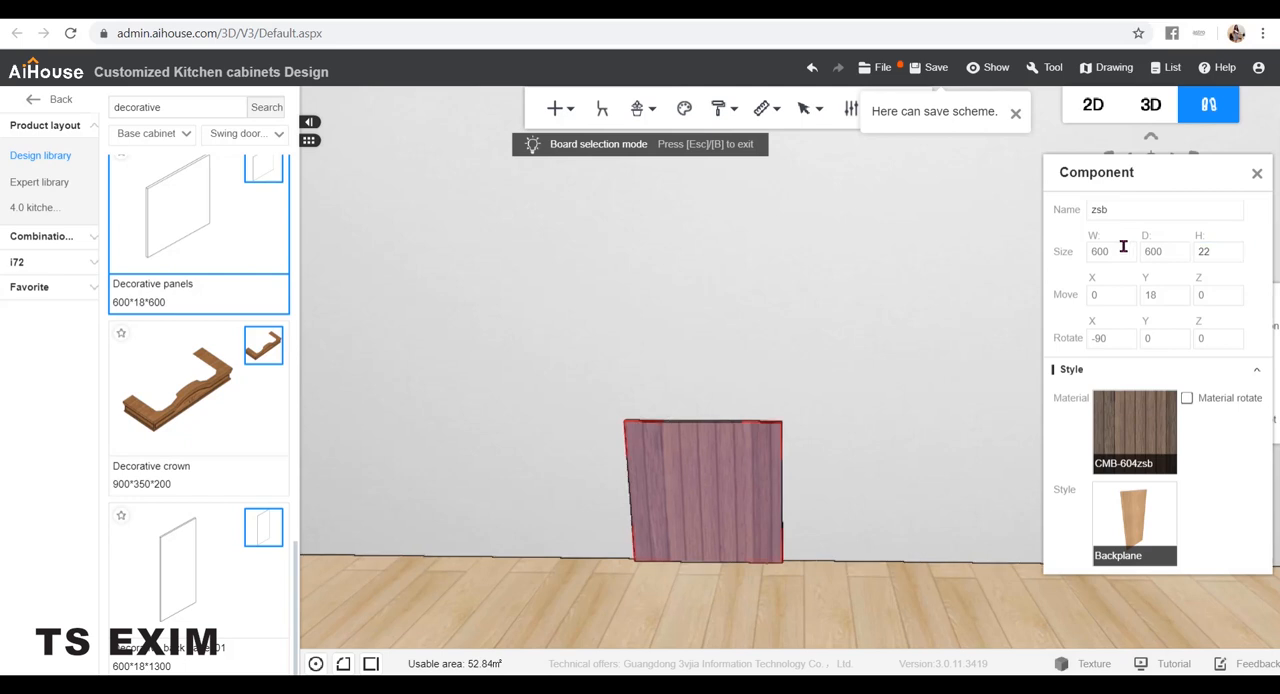
click(803, 493)
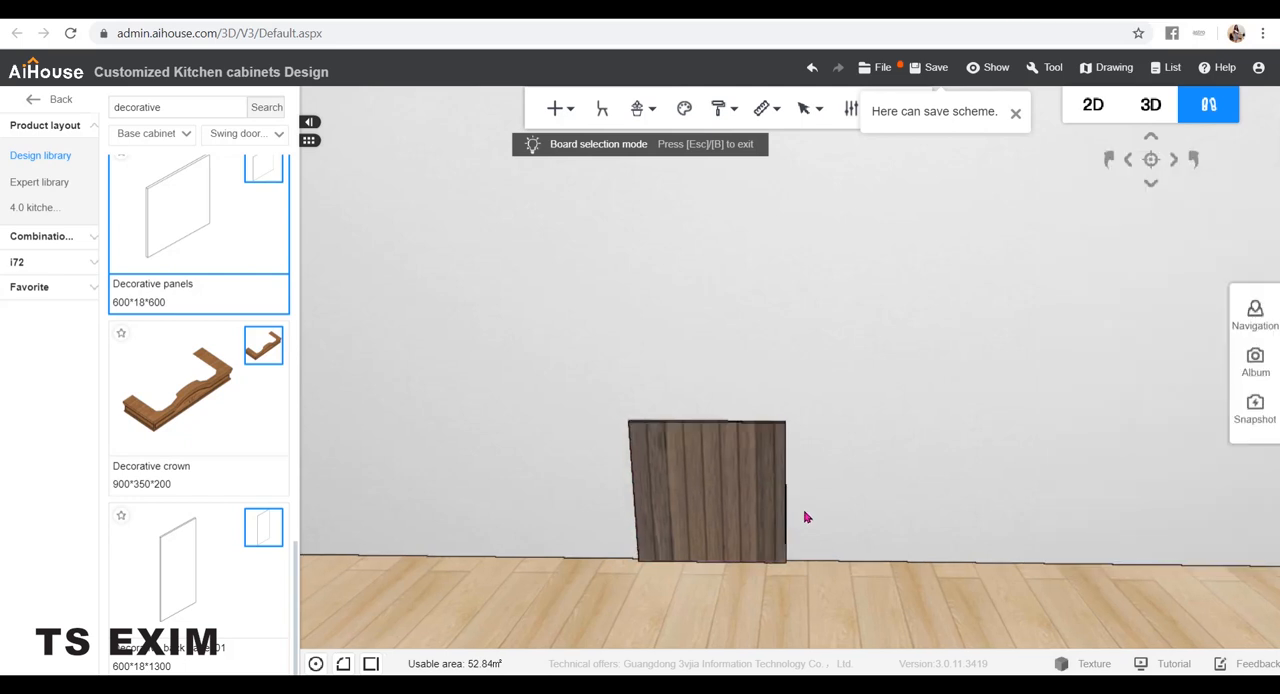
Reduce the whole decorative panel's width to 100 to make a narrow upright
click(745, 494)
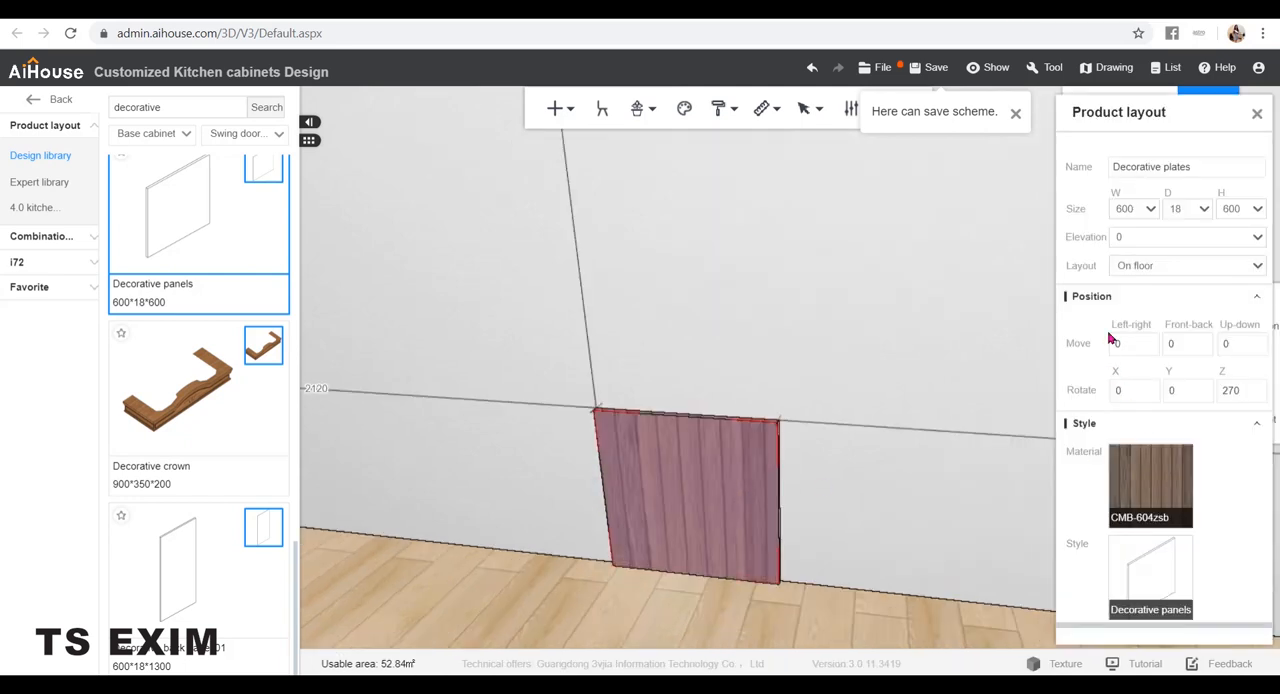
drag(1136, 208, 1071, 207)
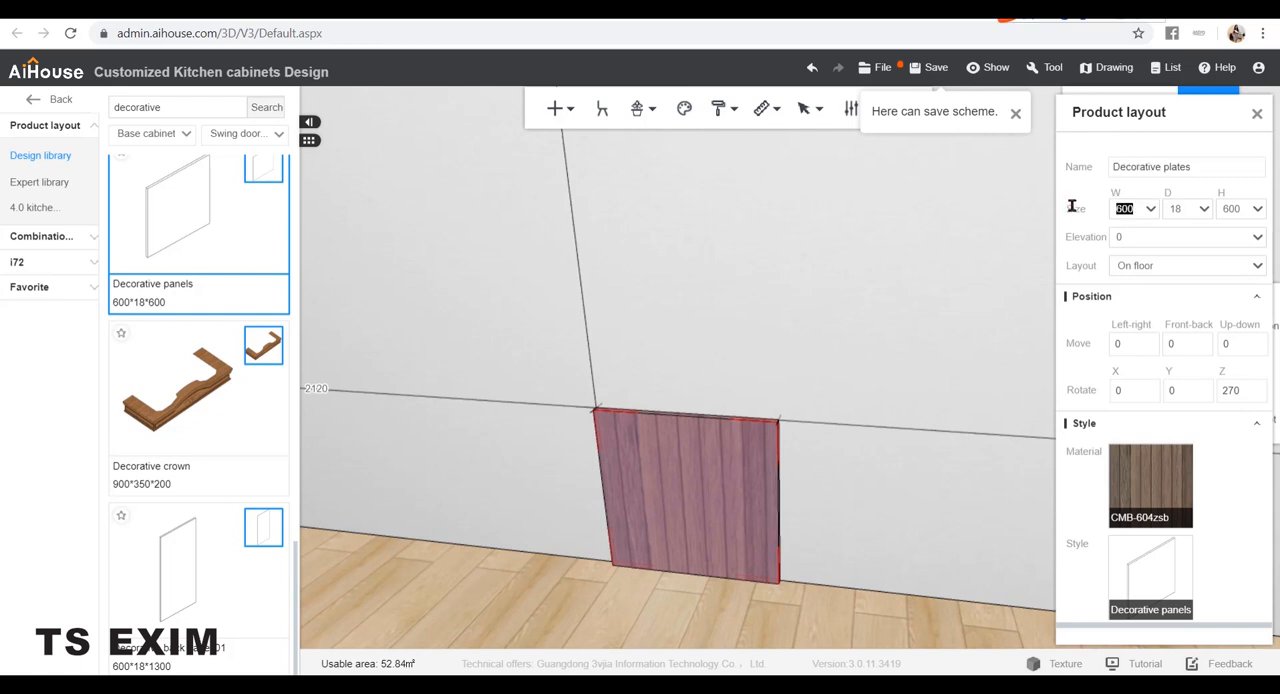
text(100)
key(Return)
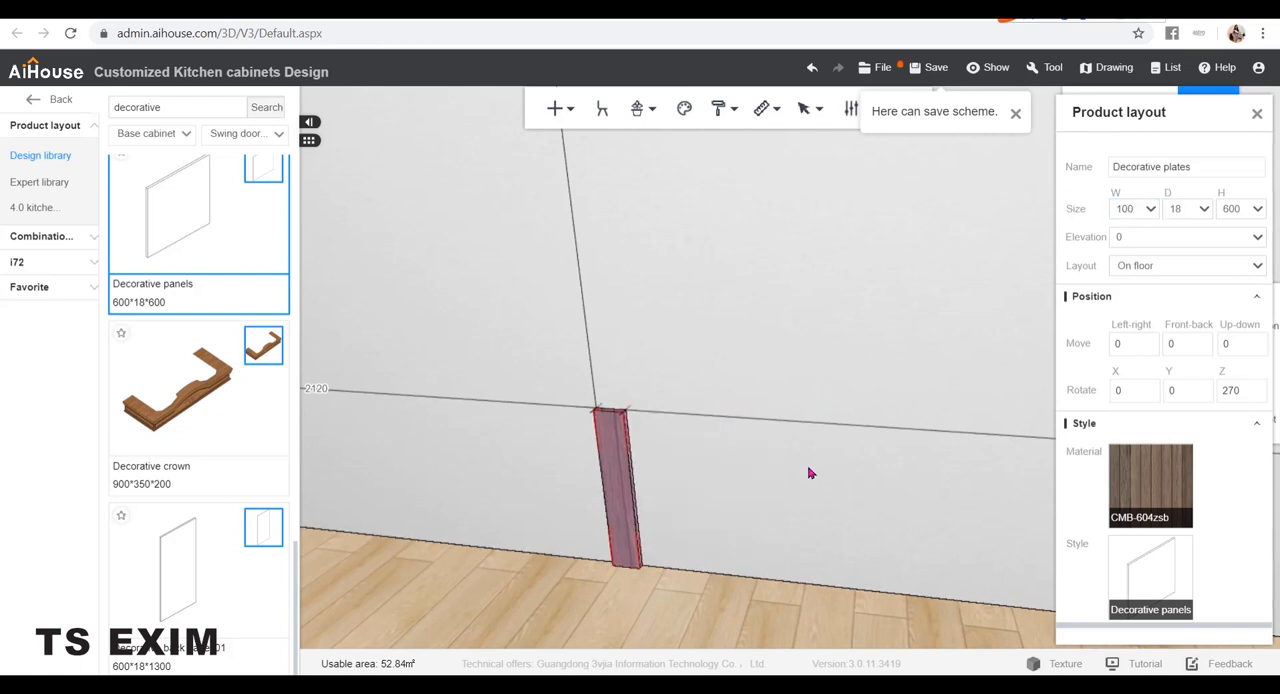
Paste a copy of the upright, move it to the right along the wall and set the gap between the two to 400
key(ctrl+v)
drag(735, 504, 687, 451)
key(ctrl+v)
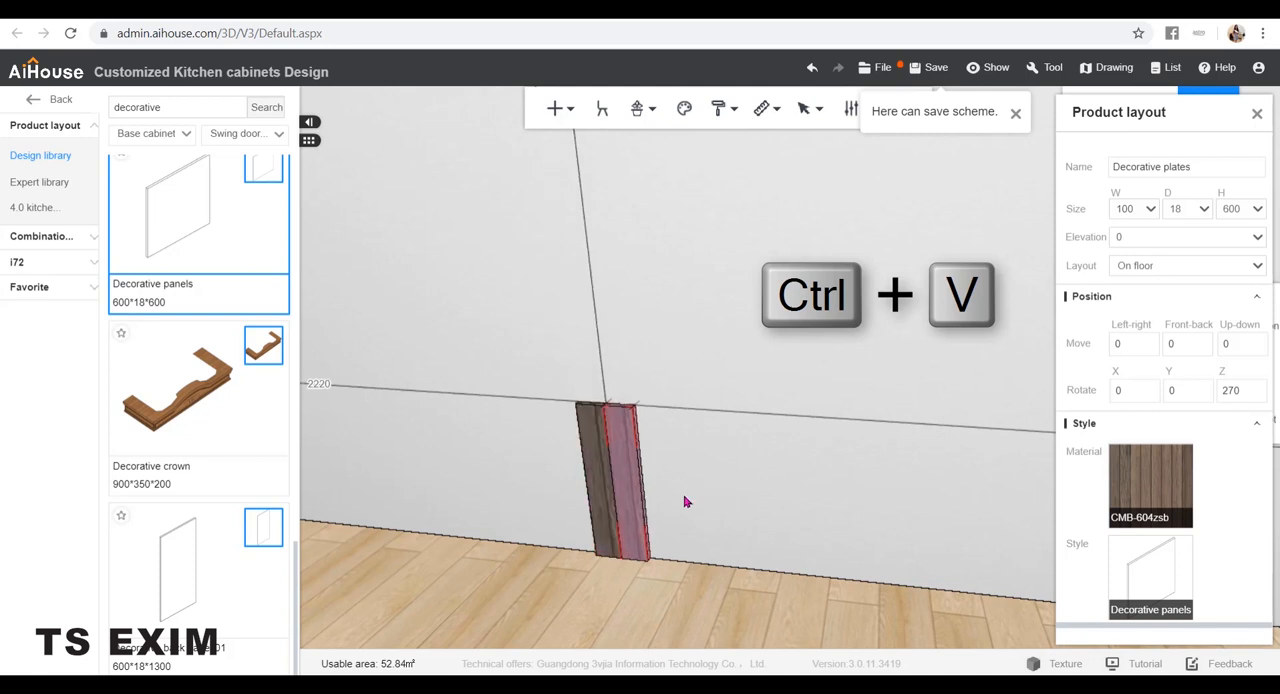
drag(914, 508, 928, 497)
drag(796, 497, 812, 498)
drag(692, 462, 813, 510)
click(724, 424)
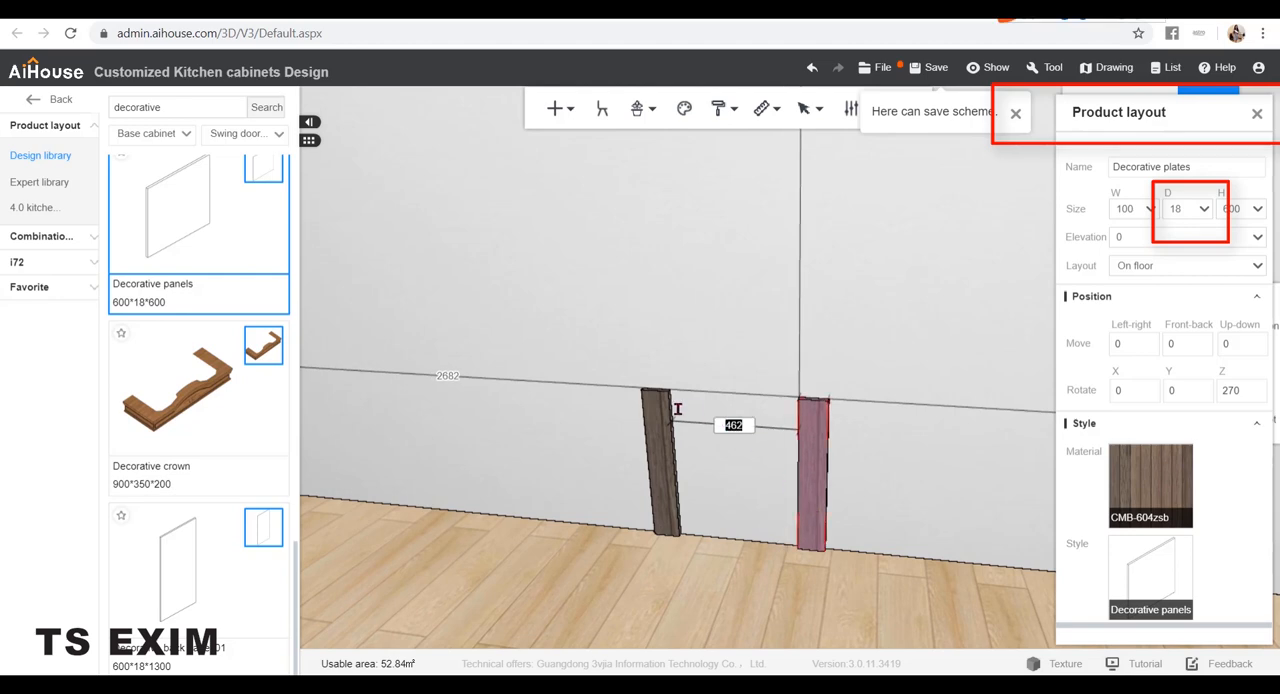
text(400)
key(Return)
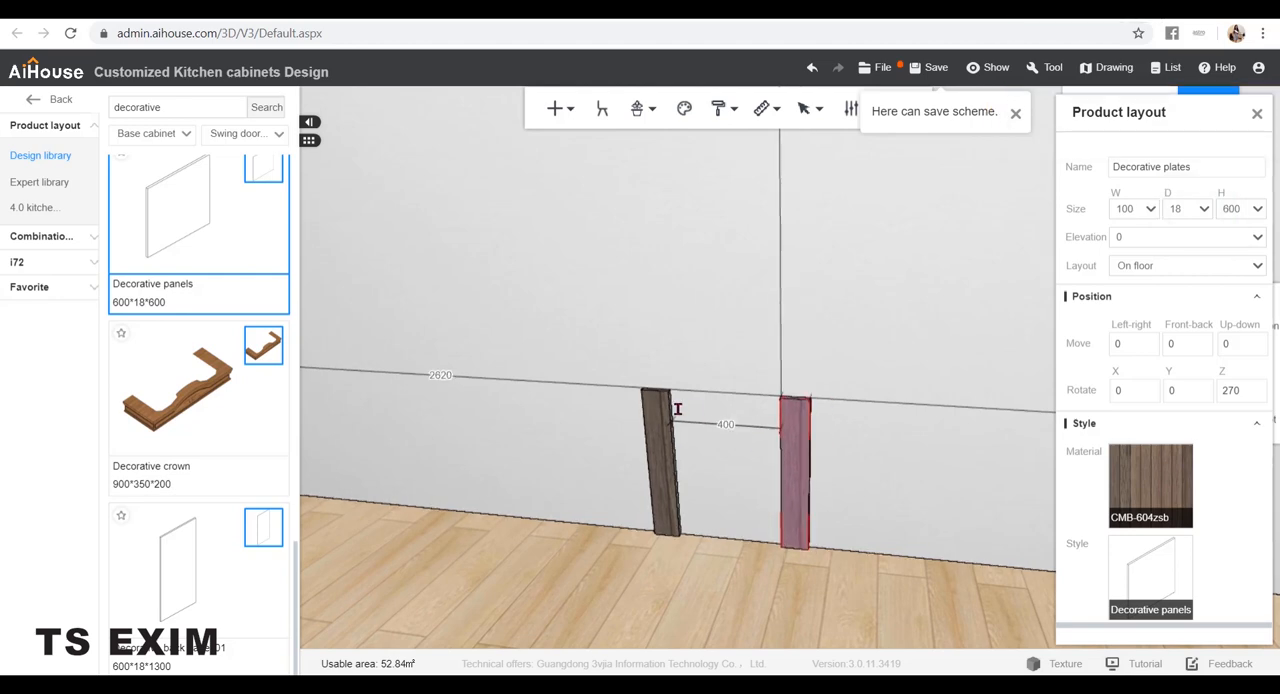
Duplicate the left upright to its right and set the copy's width to 400 so it spans the gap
click(829, 473)
drag(733, 564, 611, 517)
click(606, 517)
key(ctrl+Right)
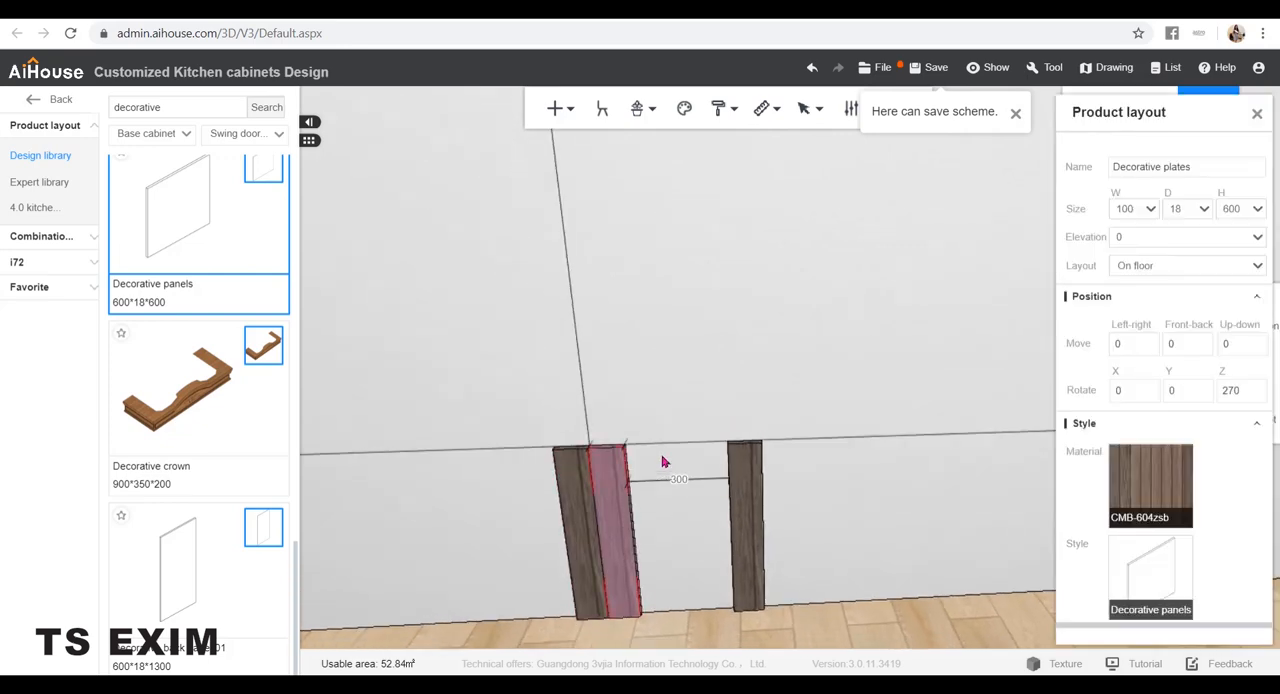
double_click(1124, 208)
text(400)
key(Return)
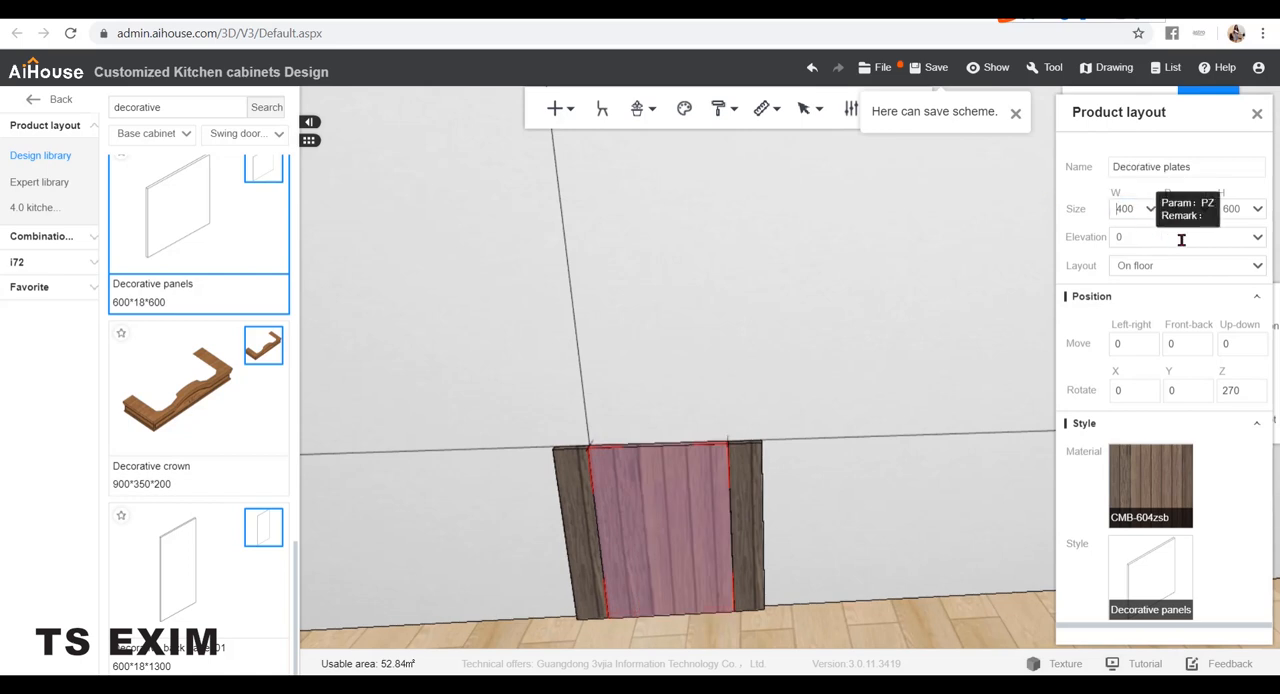
Set the 400-wide panel's height to 100 to form the bottom rail
double_click(1230, 208)
text(1)
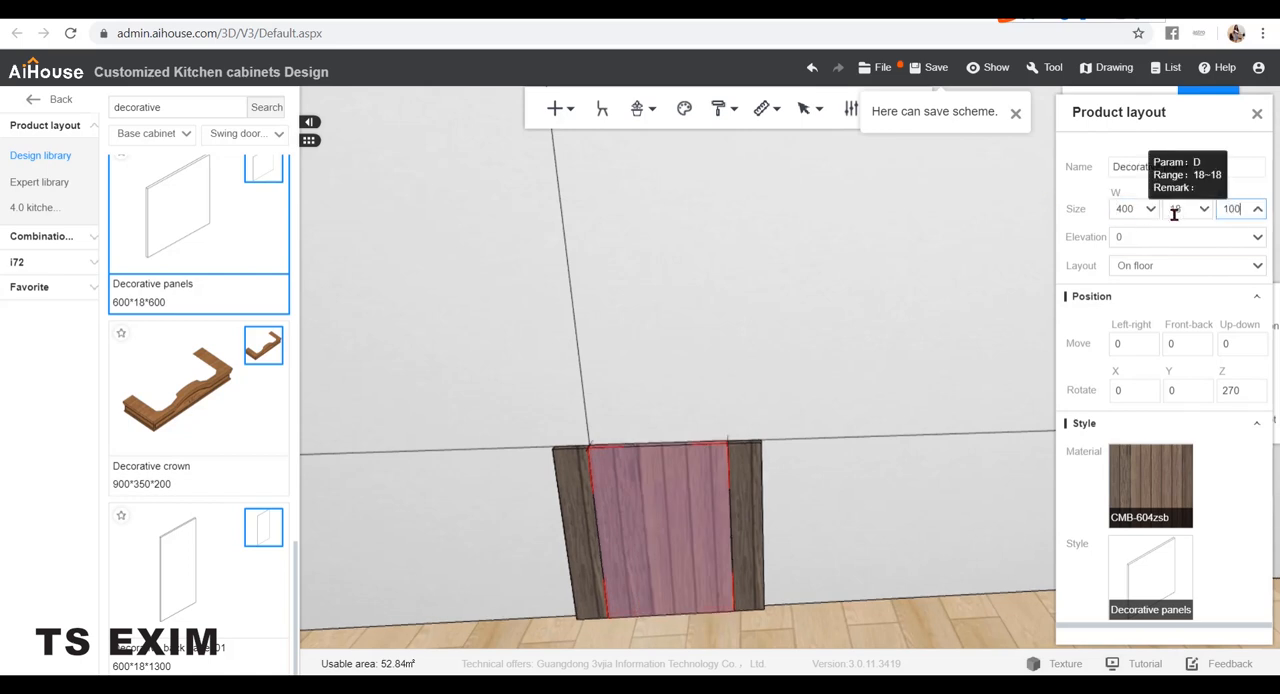
text(00)
key(Return)
click(871, 401)
Duplicate the bottom rail and set the copy's distance from the left side of the wall to 2220, aligning it between the uprights
click(710, 596)
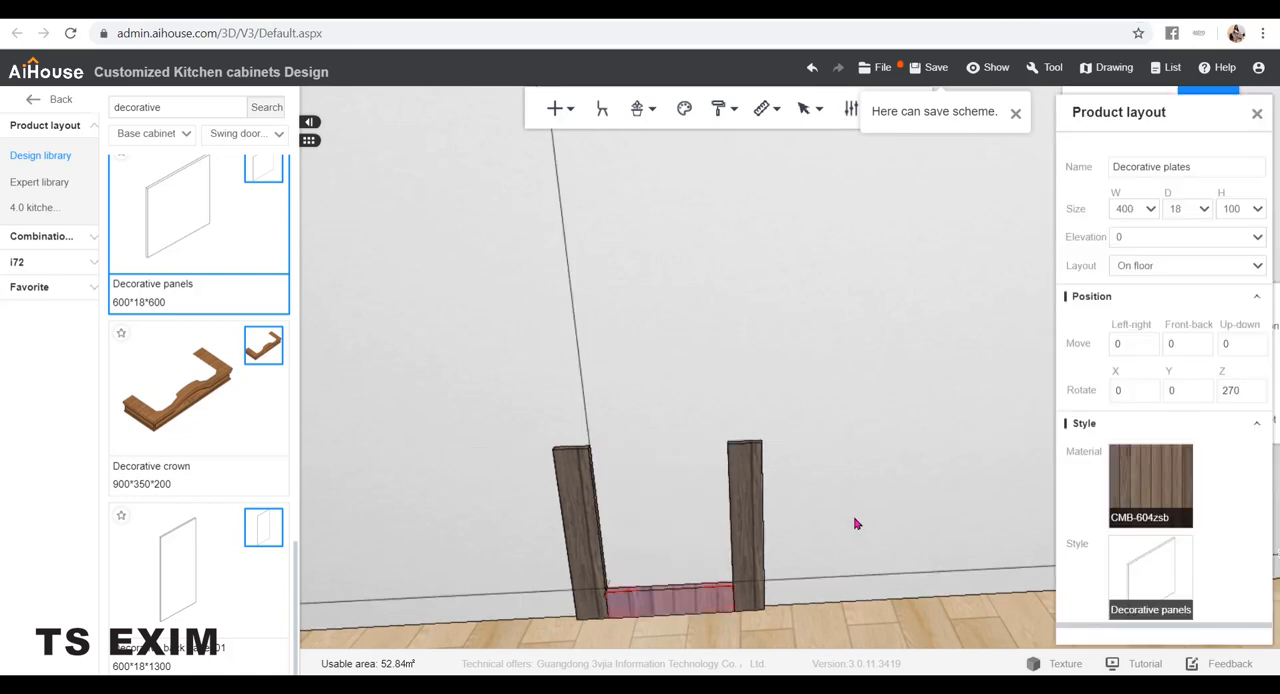
key(ctrl+Right)
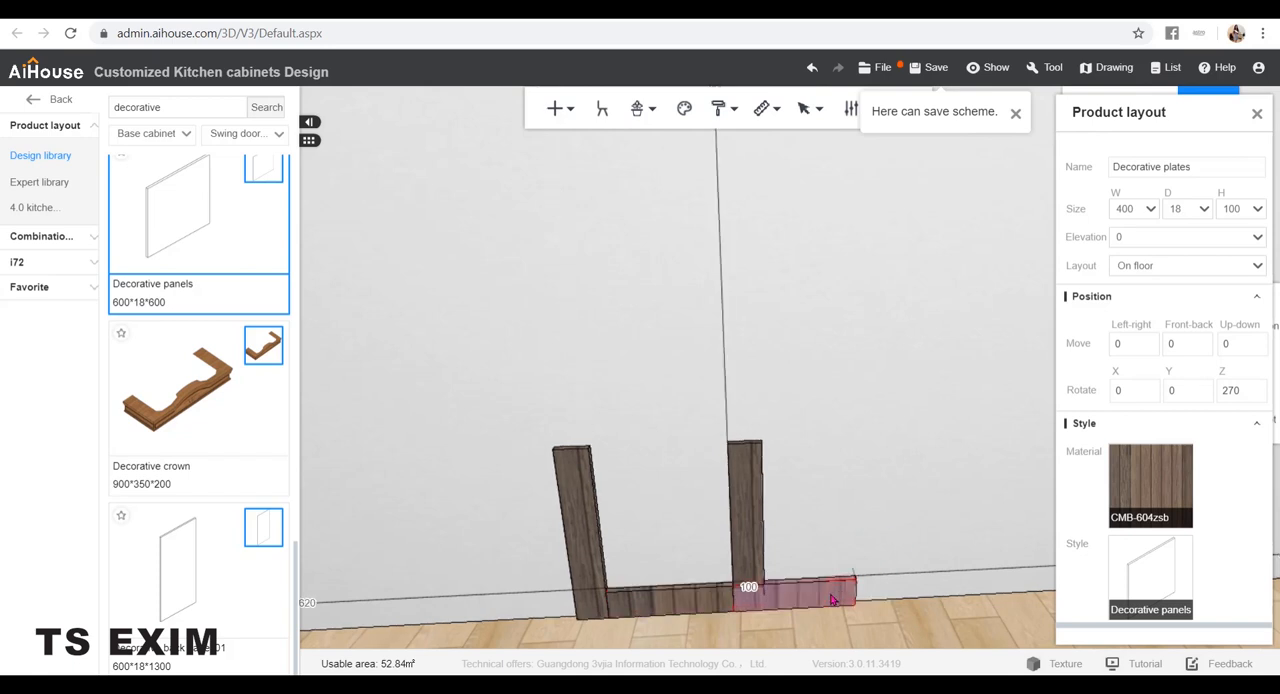
click(631, 603)
mouse_move(661, 512)
right_down()
mouse_move(693, 511)
mouse_move(672, 505)
right_up()
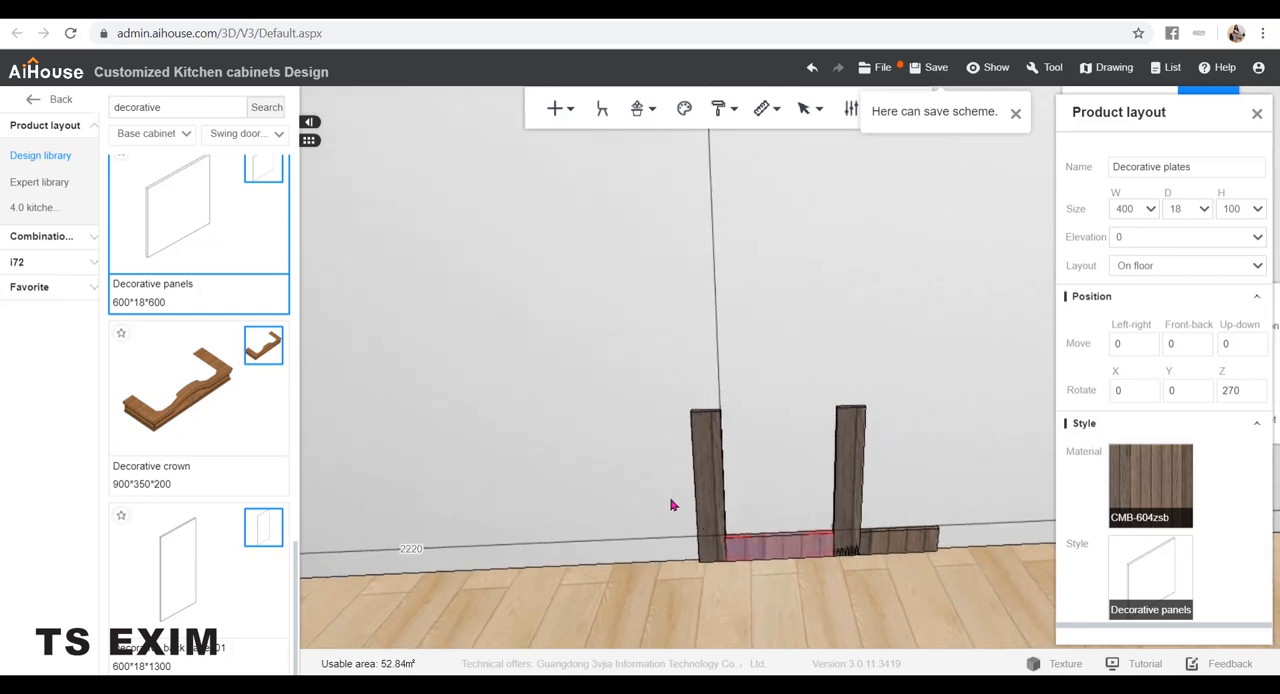
click(876, 548)
click(470, 547)
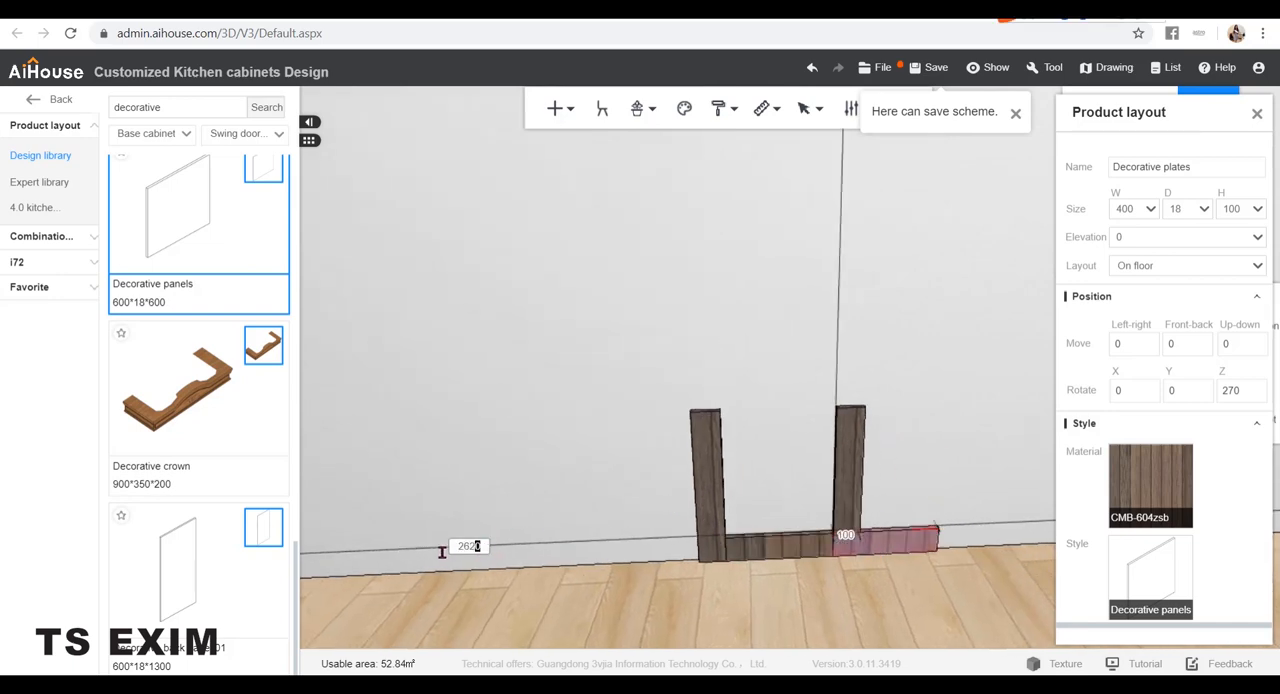
text(2220)
key(Return)
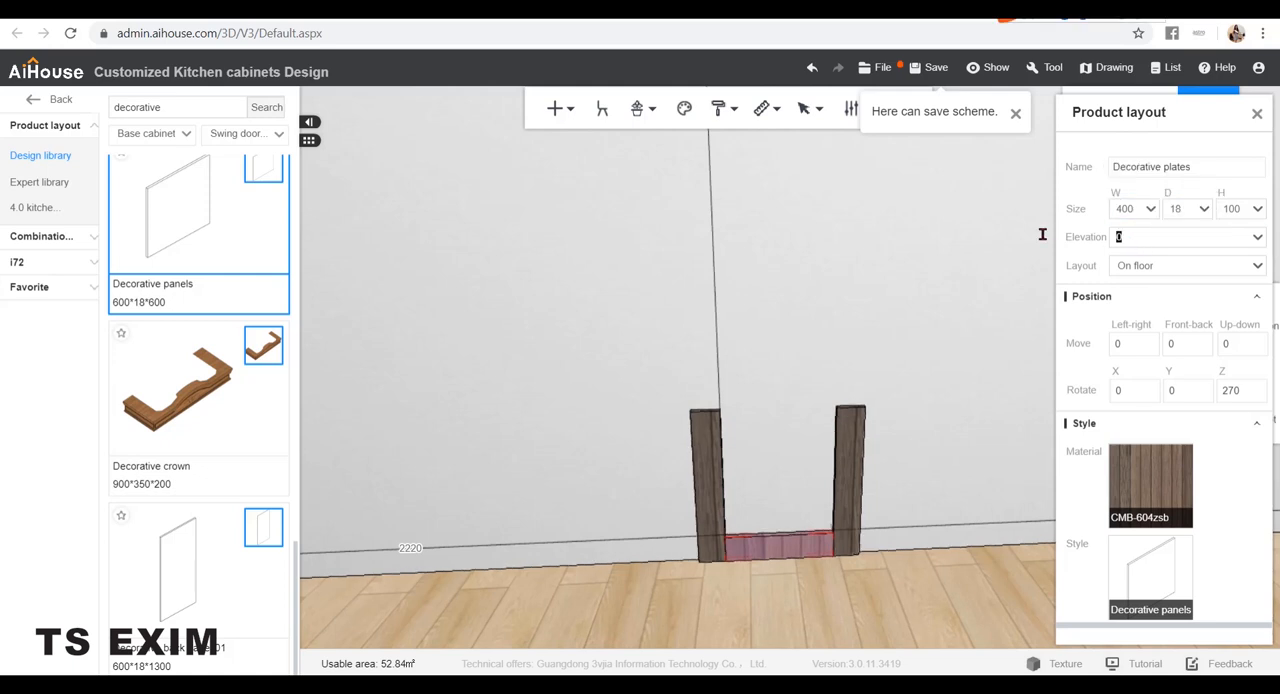
Raise the duplicated rail to an elevation of 500 to form the frame's top rail
click(1140, 236)
text(400)
key(Return)
drag(1153, 236, 1042, 249)
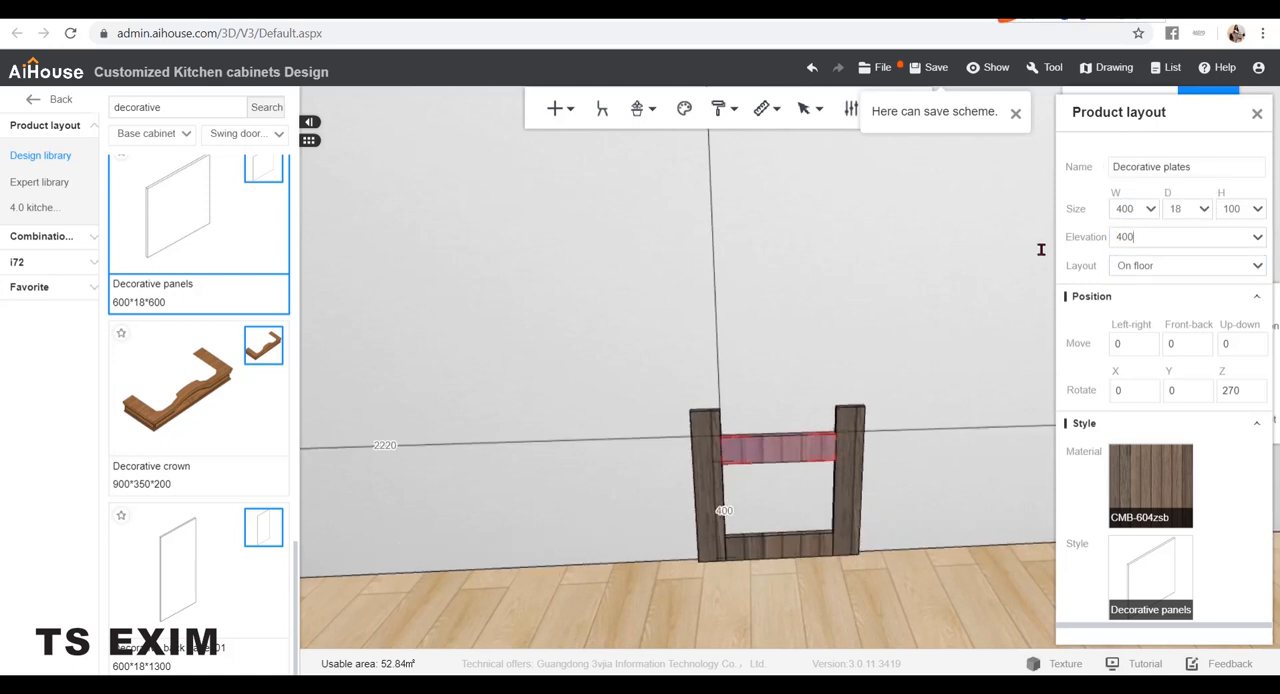
text(500)
key(Return)
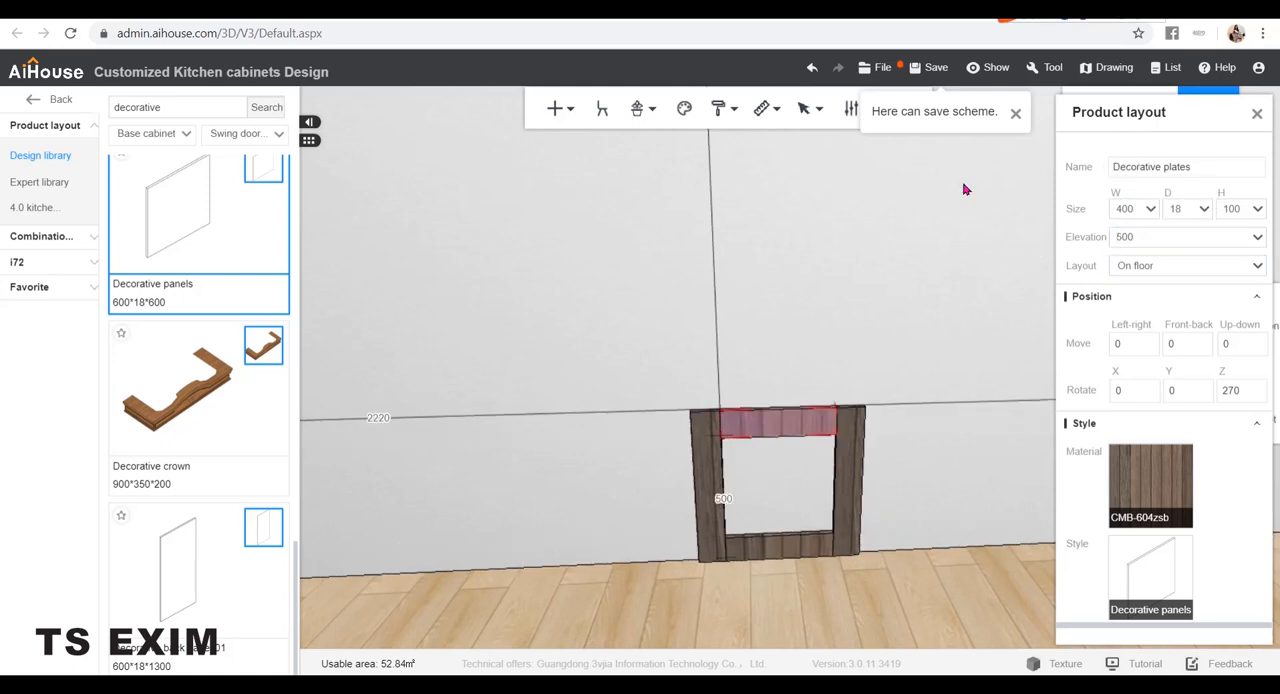
Duplicate the left upright into the frame opening and set the copy's height to 400 and its elevation to 100
click(955, 374)
drag(980, 514, 994, 574)
click(774, 540)
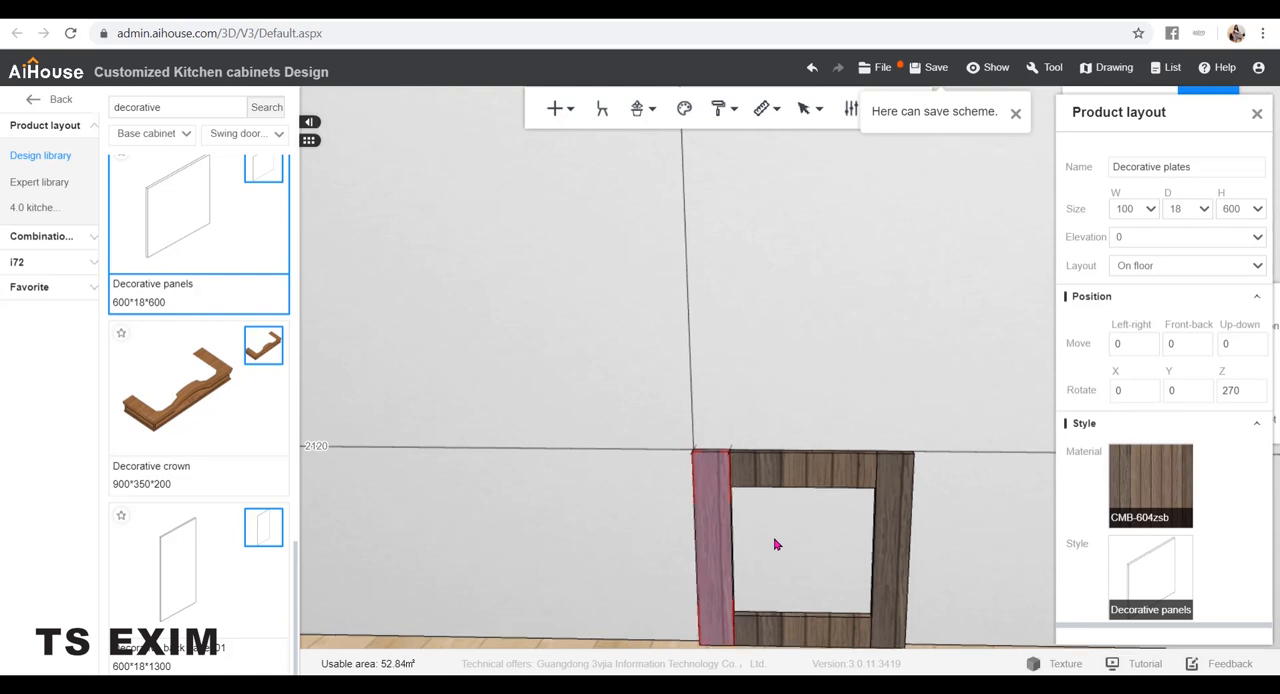
key(ctrl+Right)
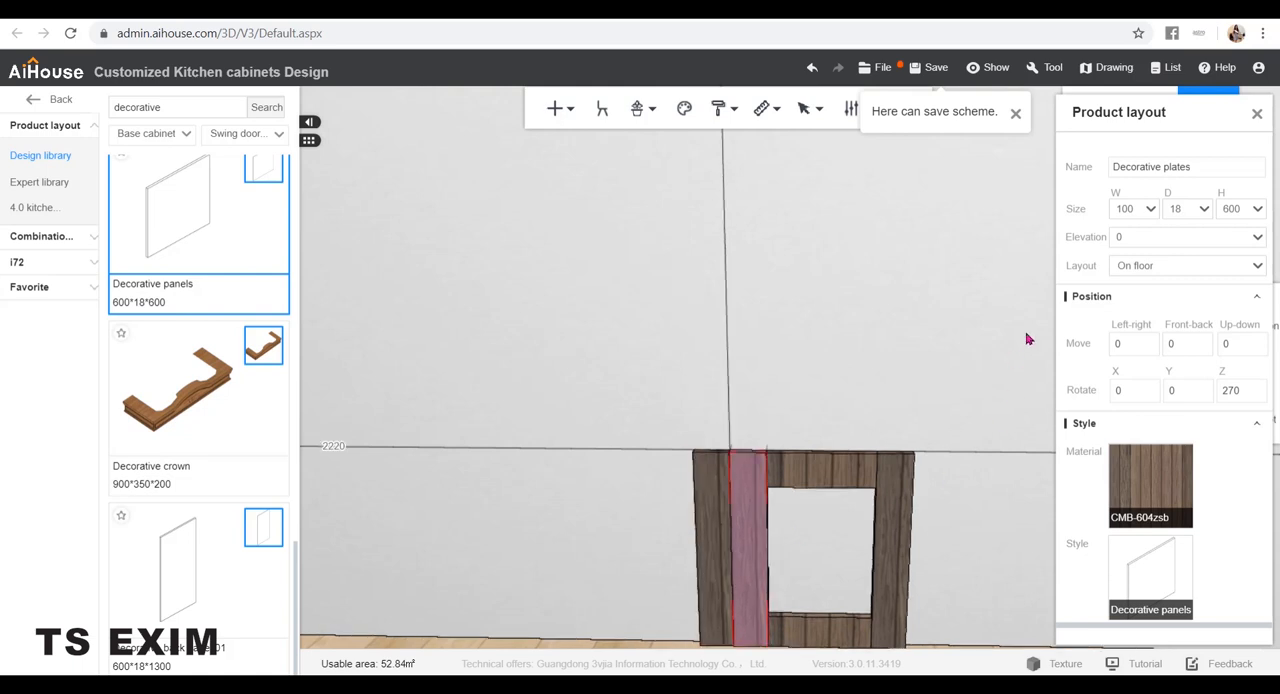
click(1238, 209)
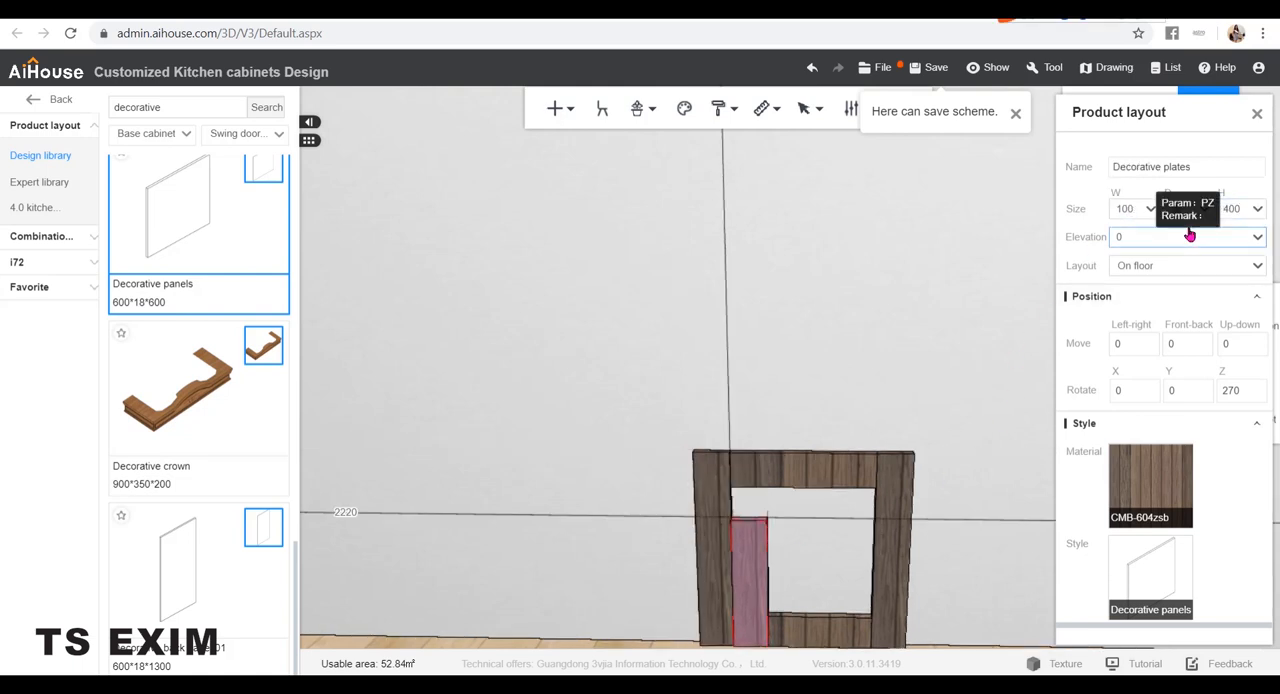
click(1190, 237)
text(100)
key(Return)
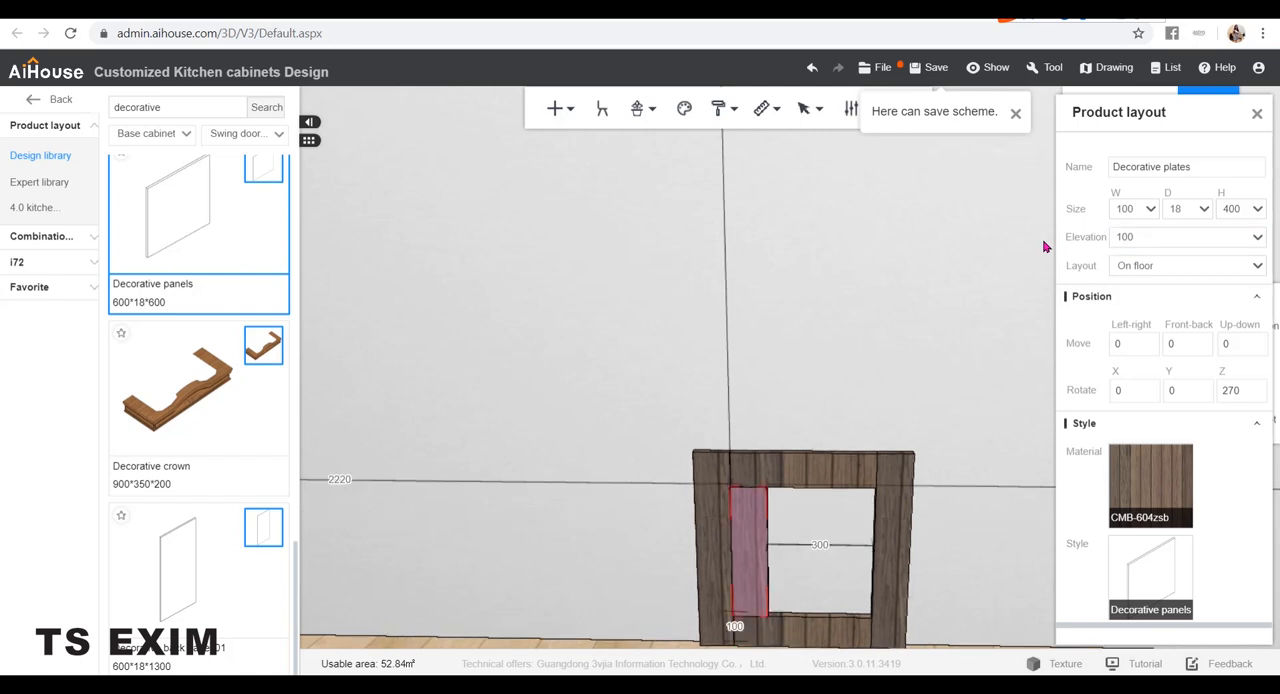
Duplicate the inner slat three times to the right so that four slats fill the frame opening
scroll(941, 327, down, 2)
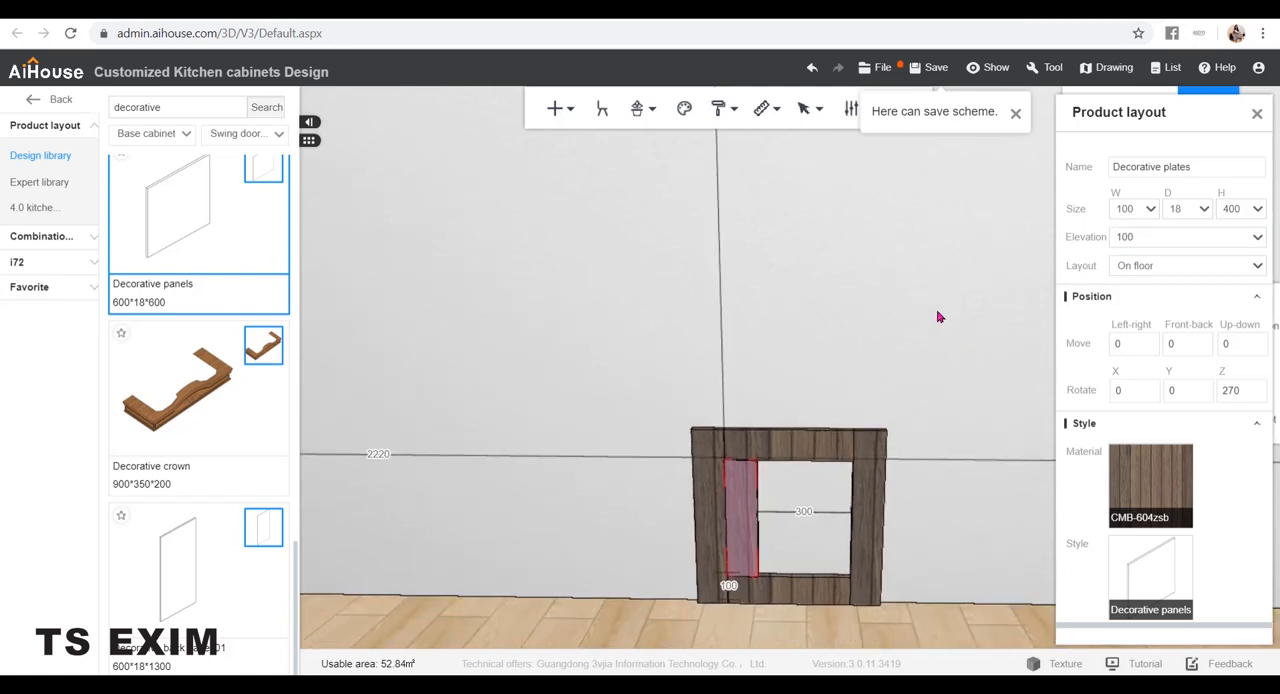
key(ctrl+Right)
key(ctrl+Right)
key(ctrl+Right)
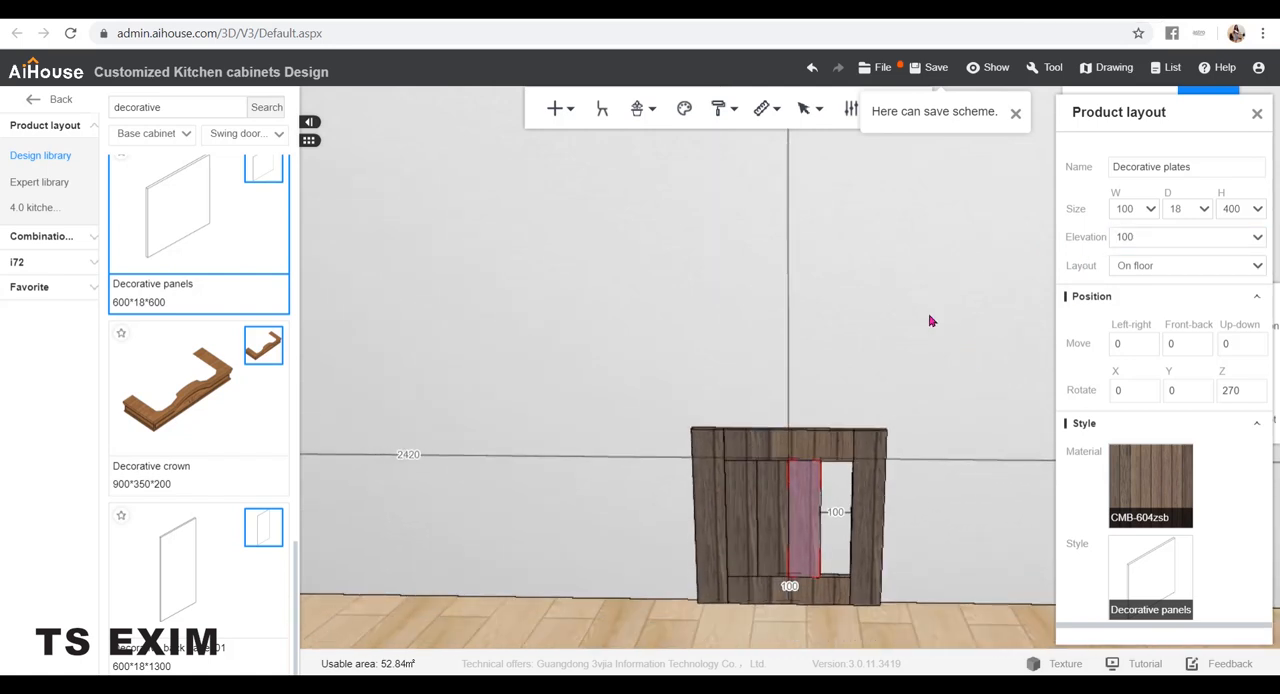
click(929, 321)
drag(974, 401, 948, 383)
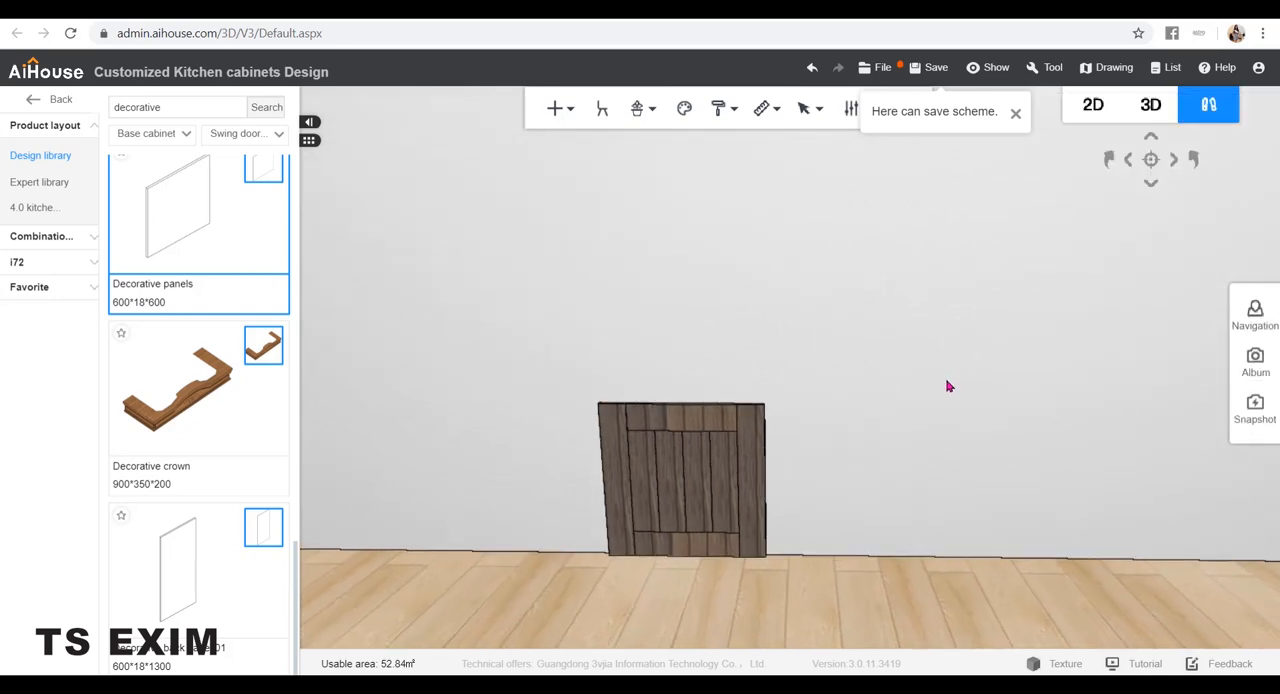
Set the H size of the first and second inner slats from the left to 10 in board selection mode
scroll(821, 460, up, 5)
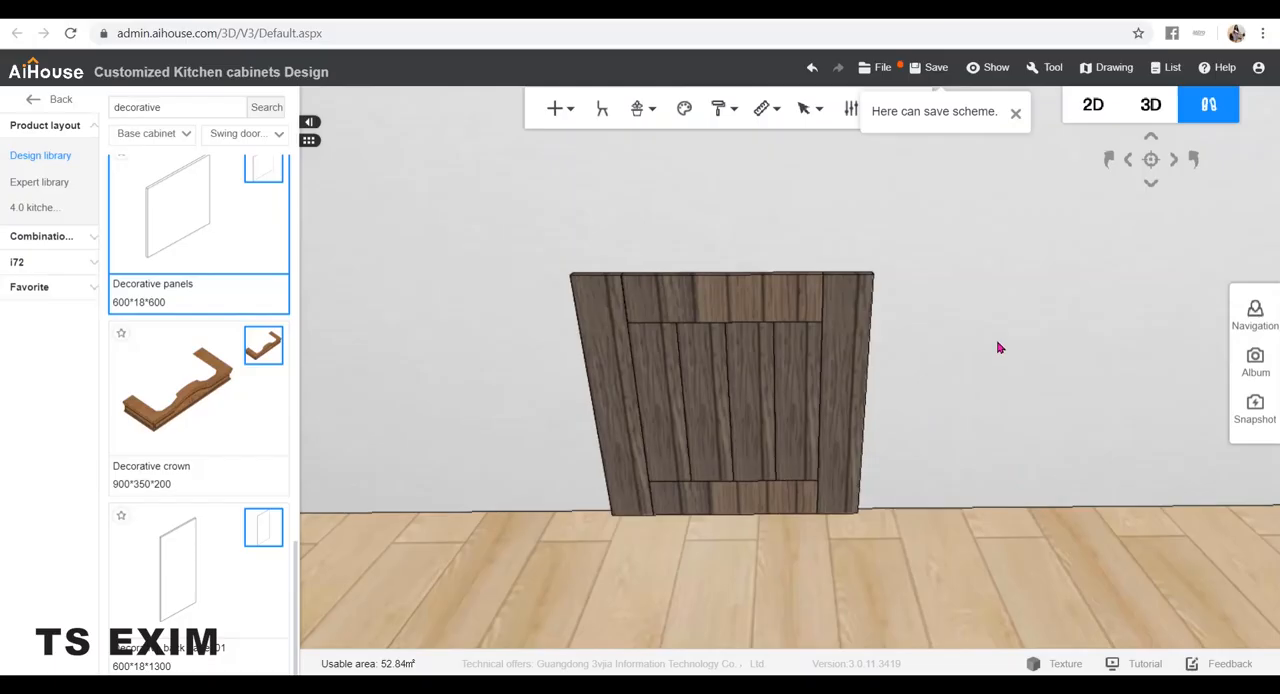
key(b)
click(655, 328)
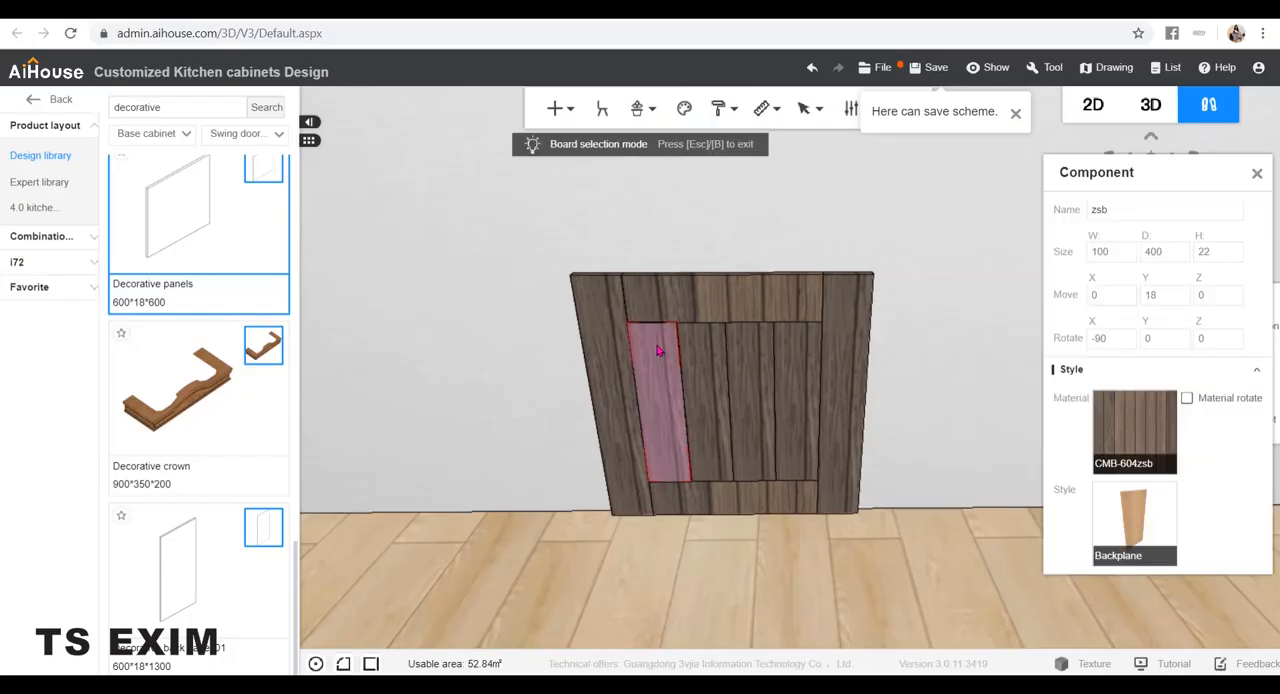
double_click(1206, 251)
text(10)
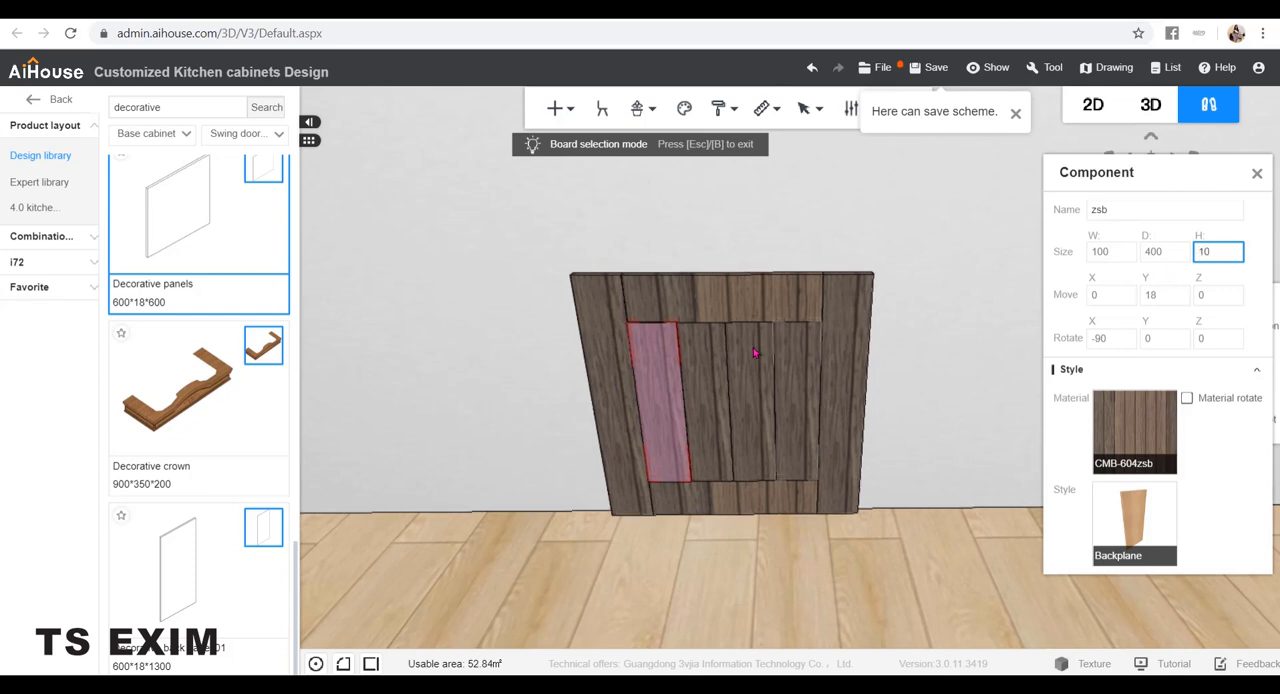
key(Return)
double_click(1218, 256)
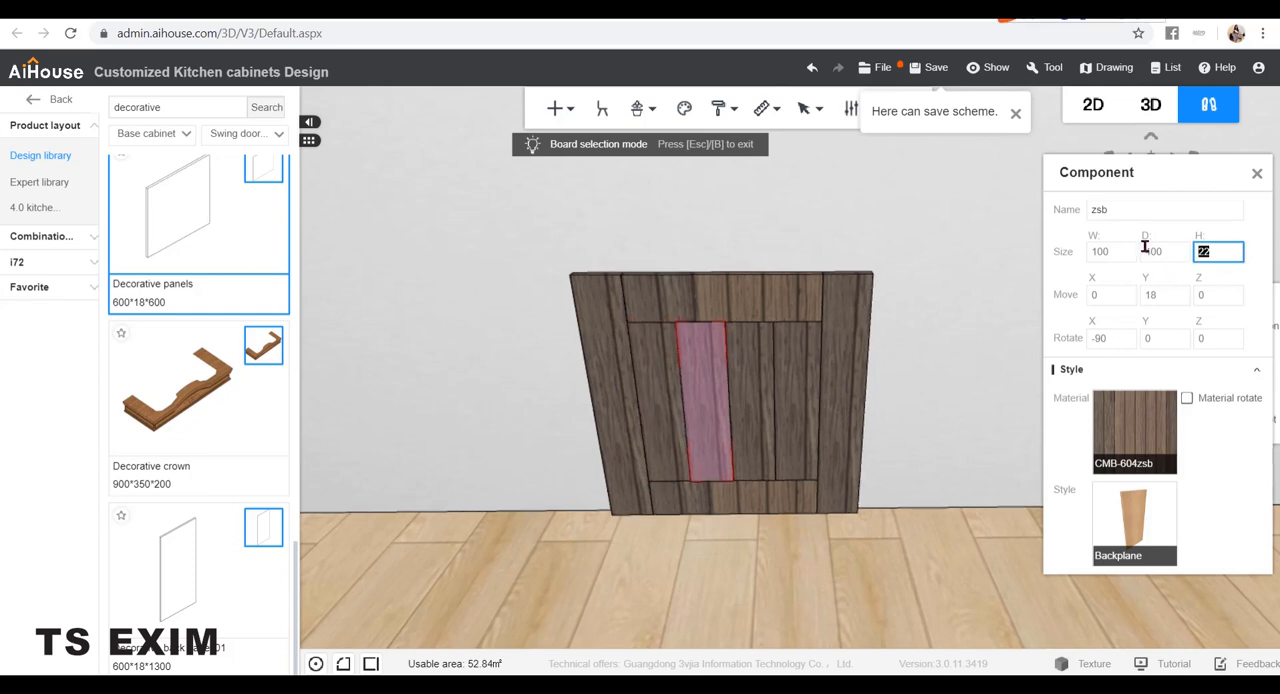
text(10)
key(Return)
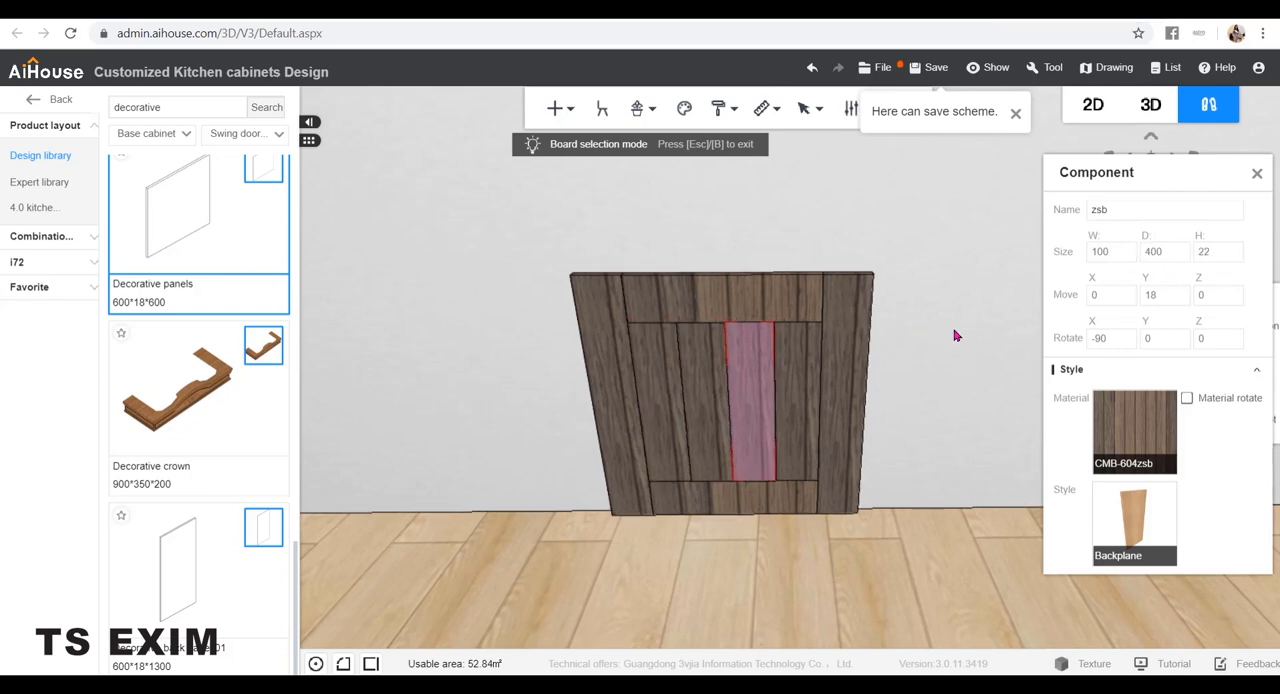
Set the H size of the third and fourth inner slats to 10 as well and finish board editing
click(1216, 258)
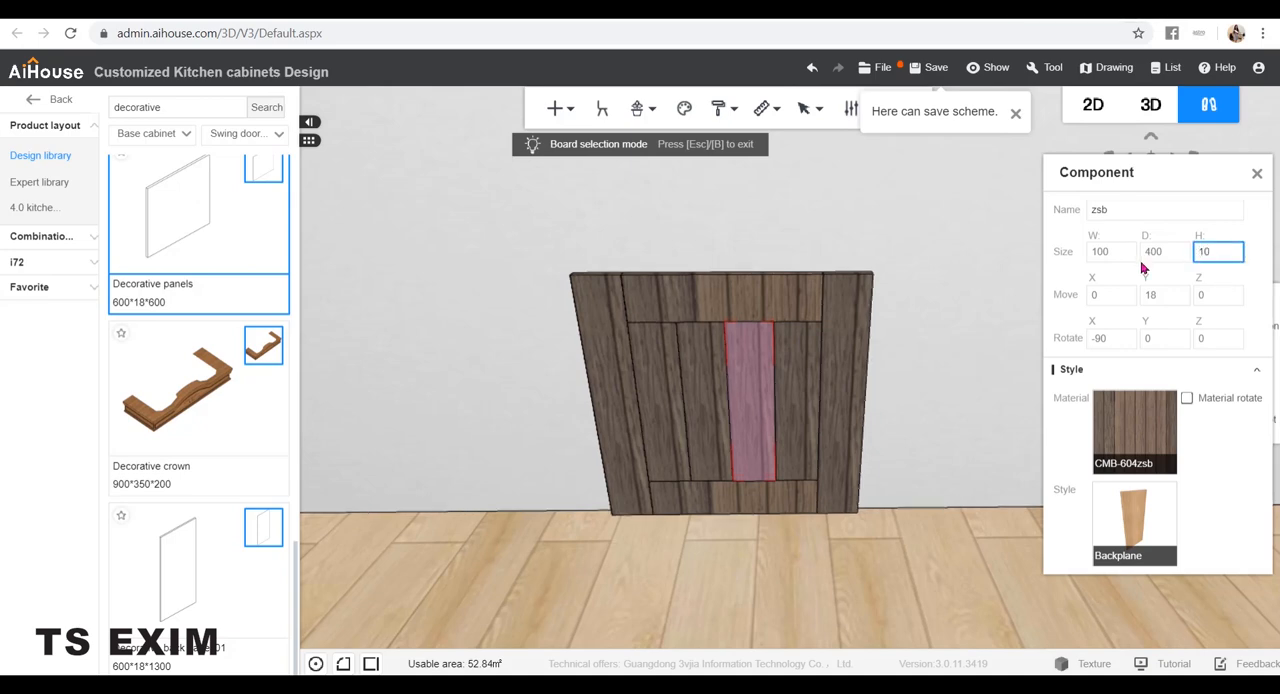
key(Return)
double_click(1217, 256)
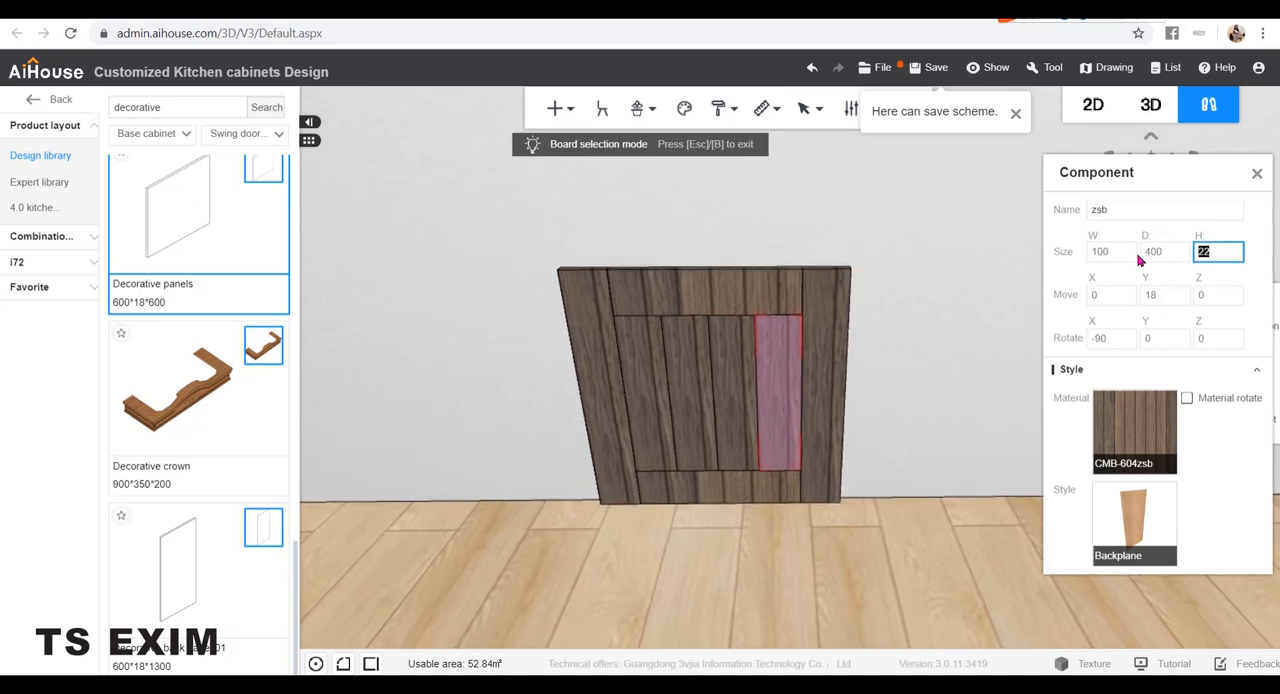
key(ctrl)
click(1257, 173)
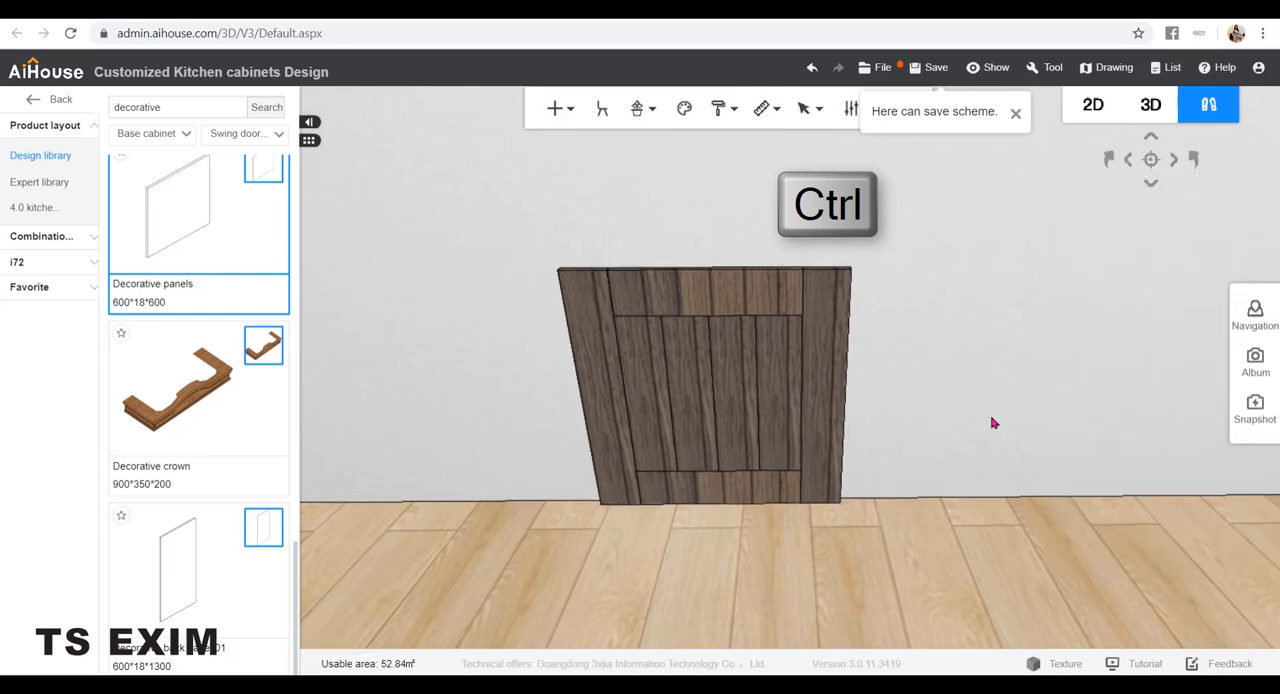
Select all the frame and slat panels and combine them into one group
key(ctrl+g)
drag(803, 483, 477, 203)
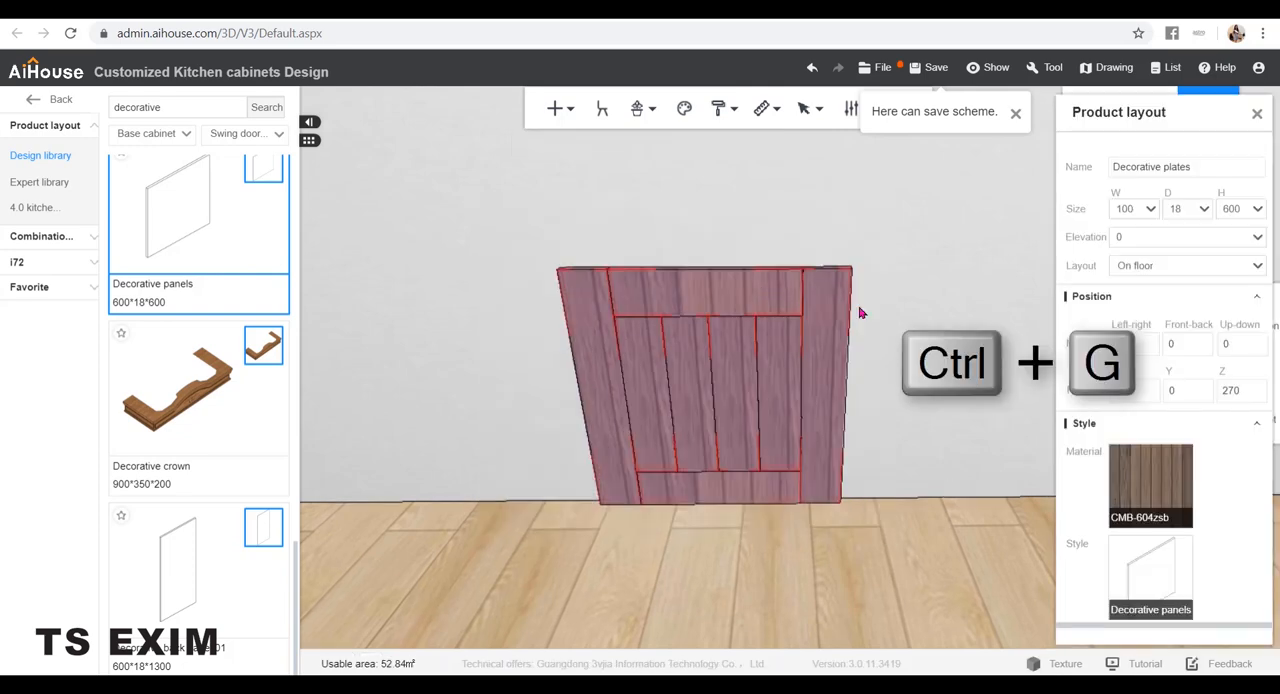
key(ctrl+g)
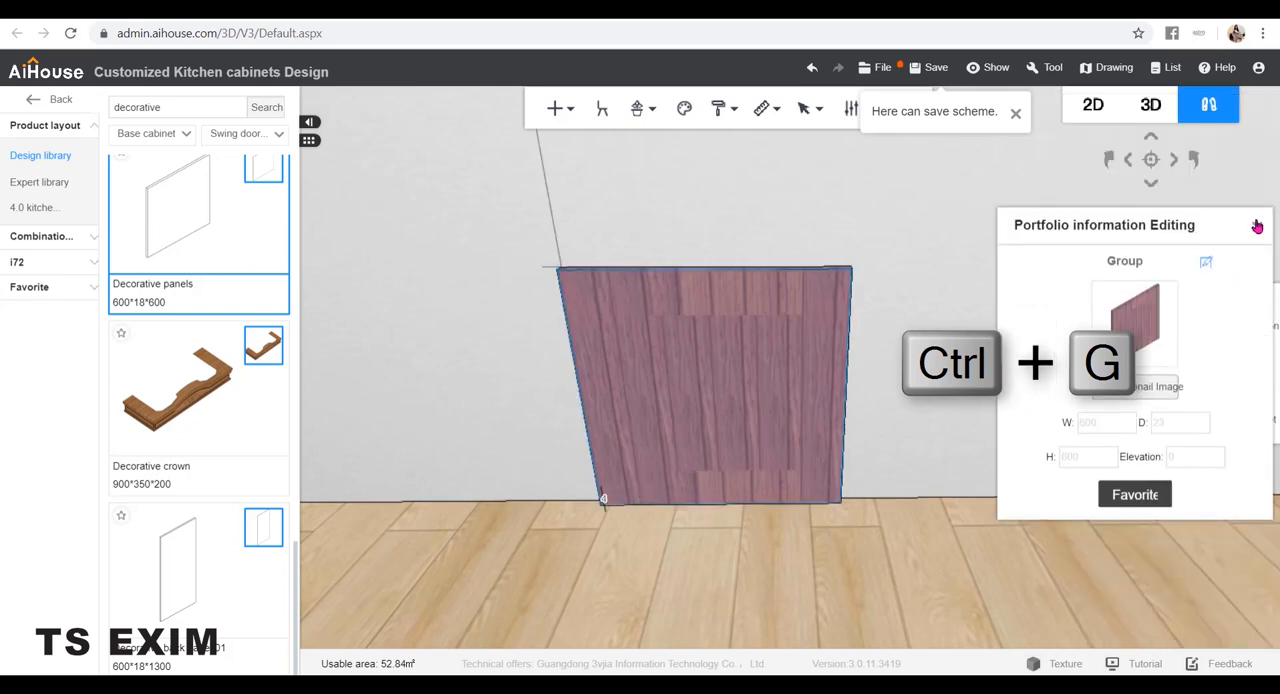
click(1250, 236)
Pull the grouped door forward from the wall and turn it to a Z rotation of 120 with three-axis movement
key(c)
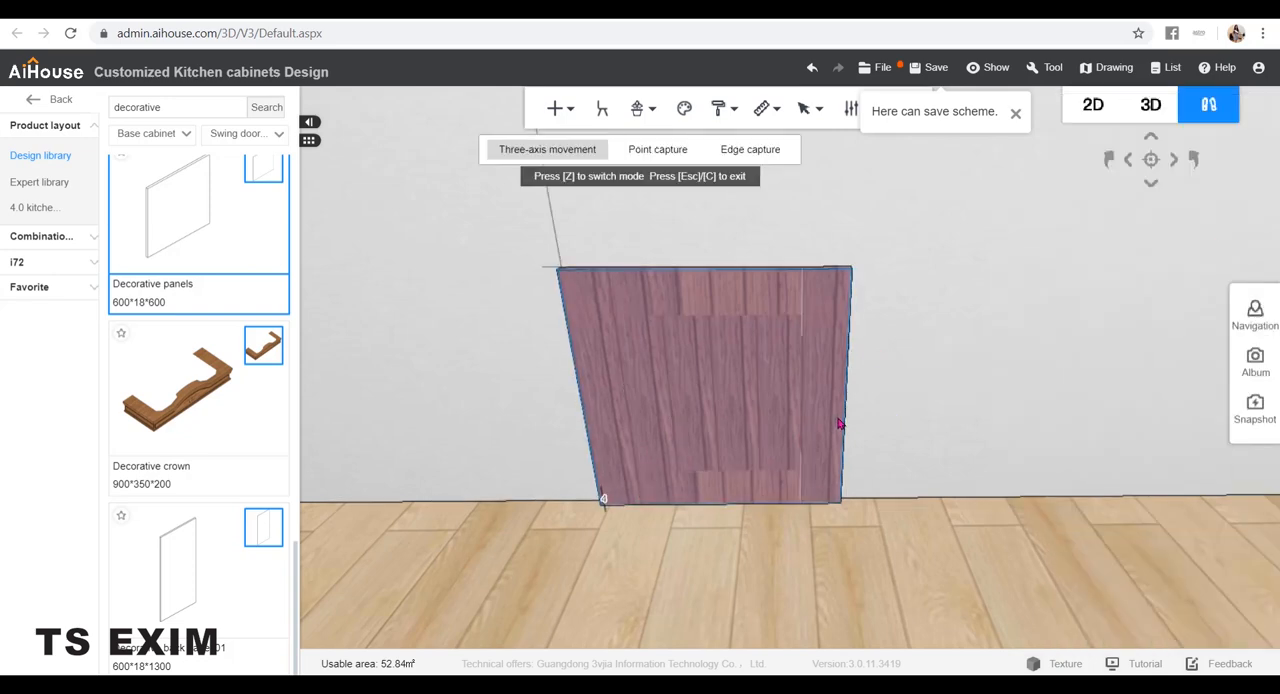
click(708, 422)
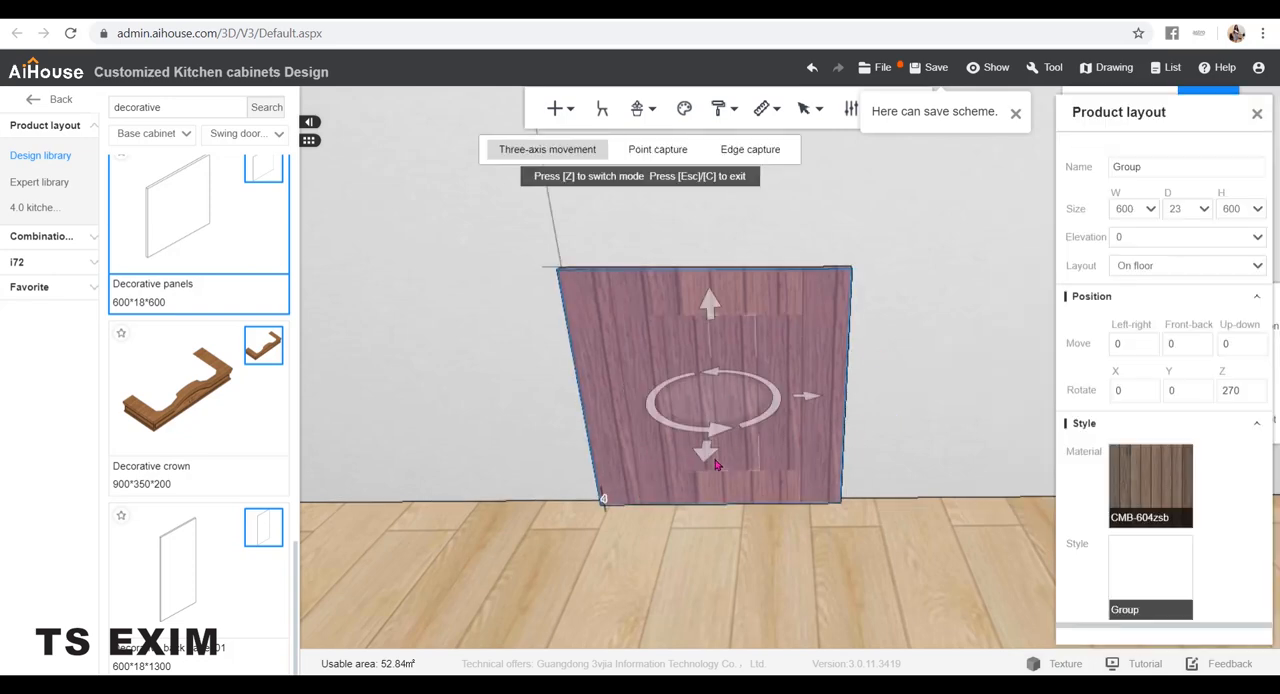
drag(715, 463, 645, 585)
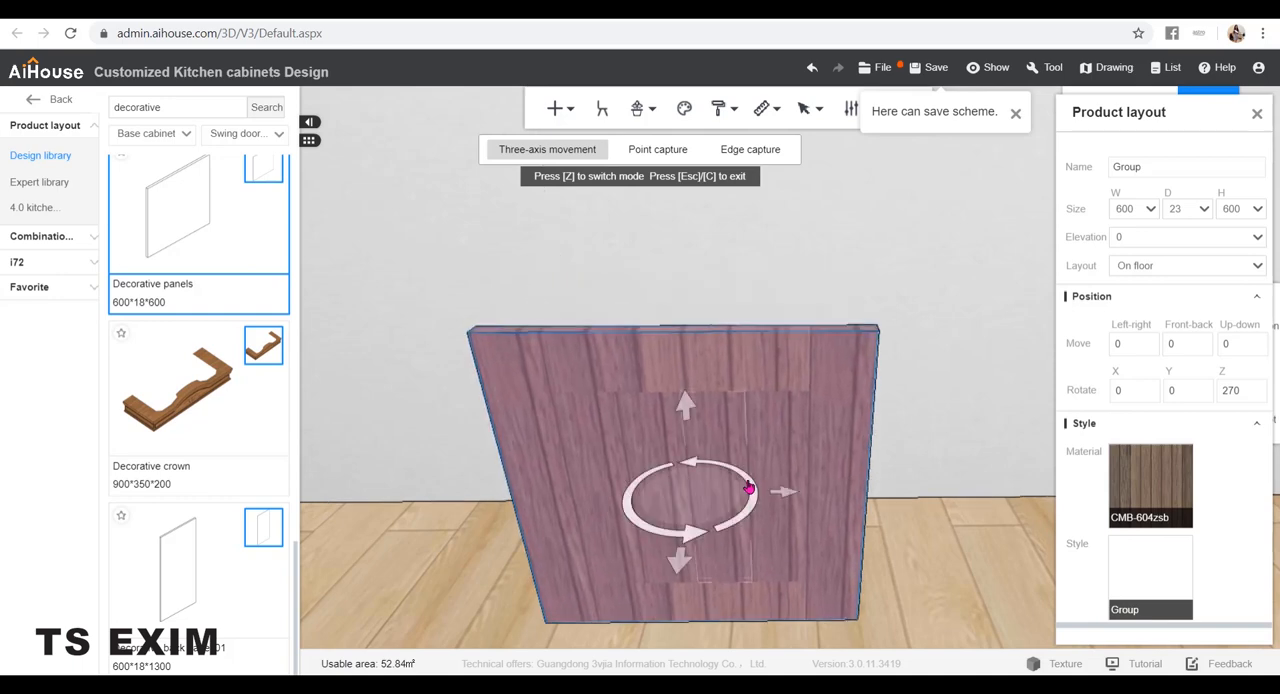
drag(748, 487, 434, 468)
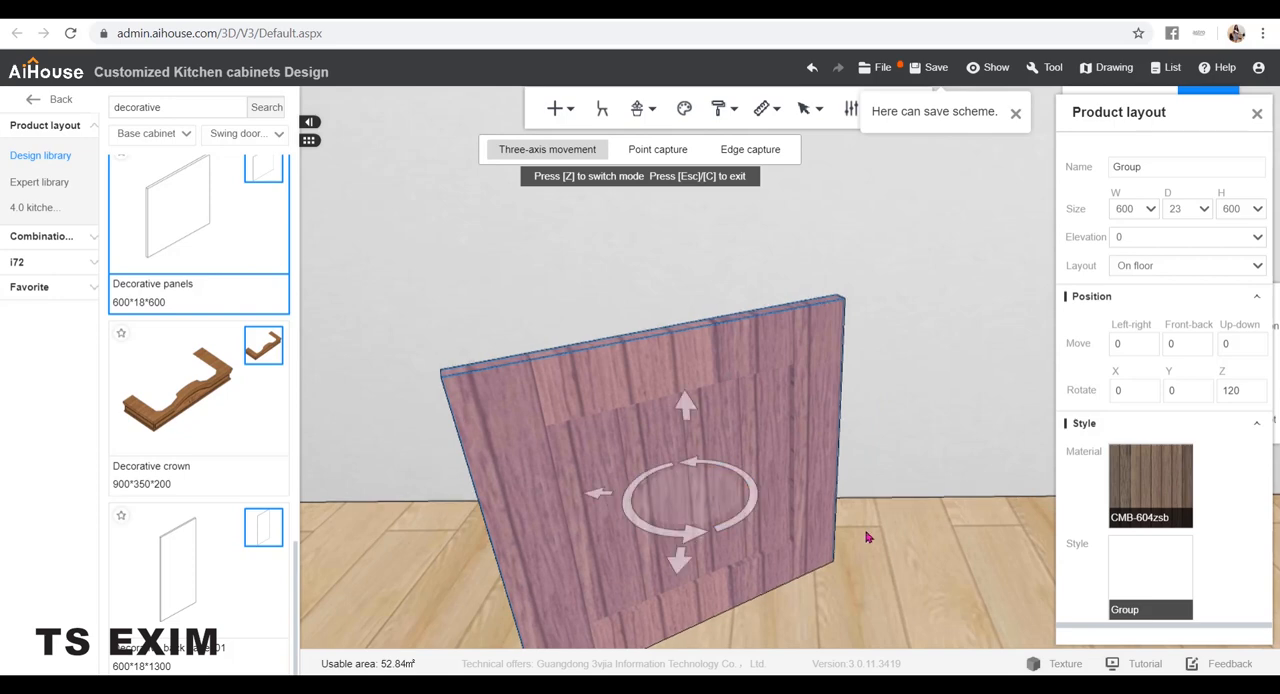
click(889, 516)
drag(930, 486, 967, 481)
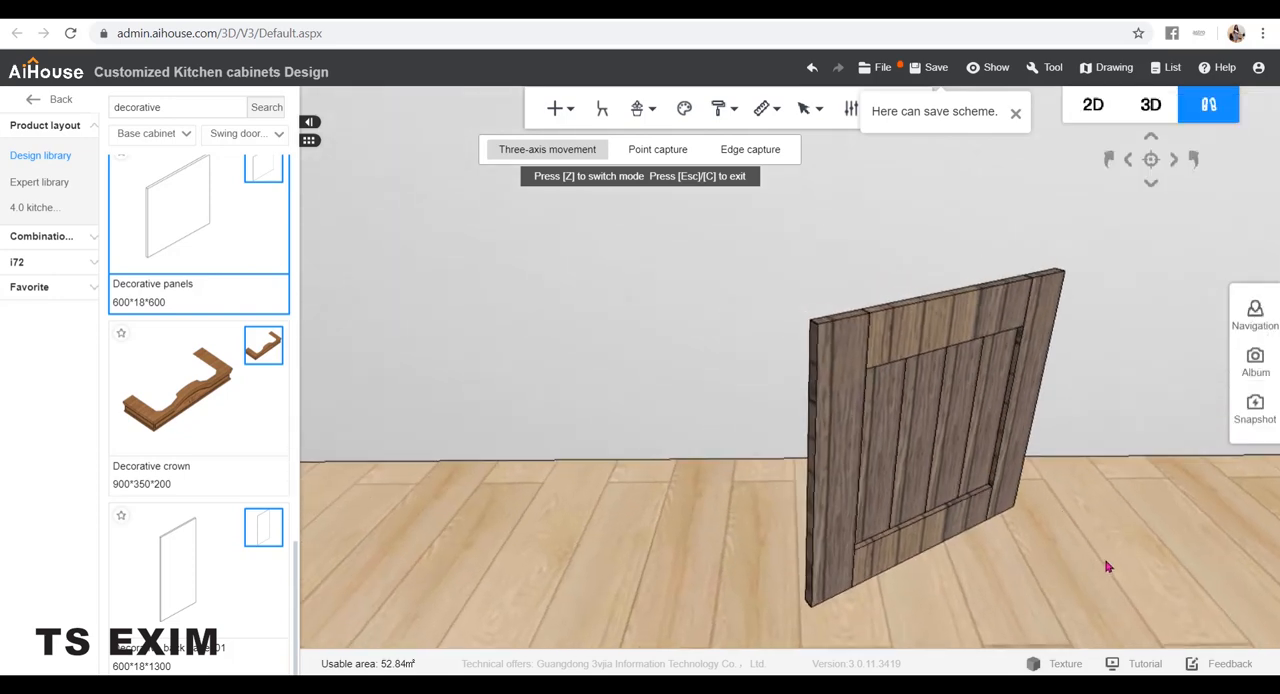
drag(1108, 566, 1087, 554)
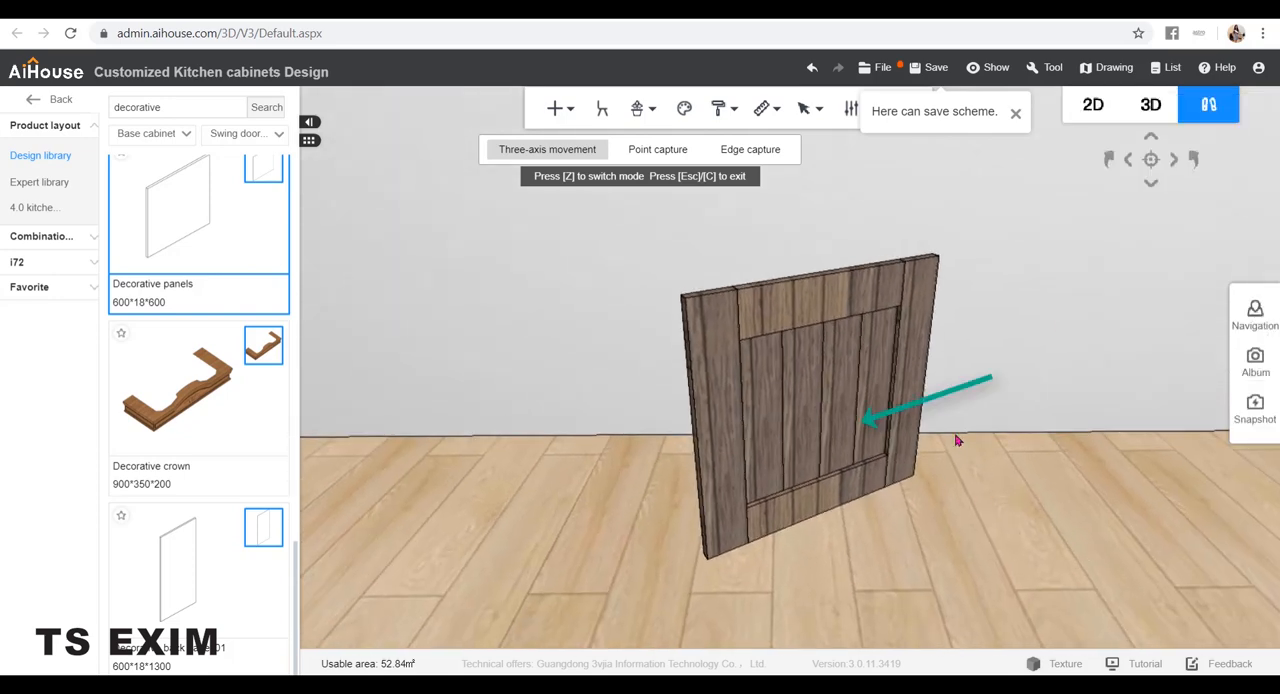
Turn the grouped door to a Z rotation of 90 so its recessed slat side faces the room
click(845, 405)
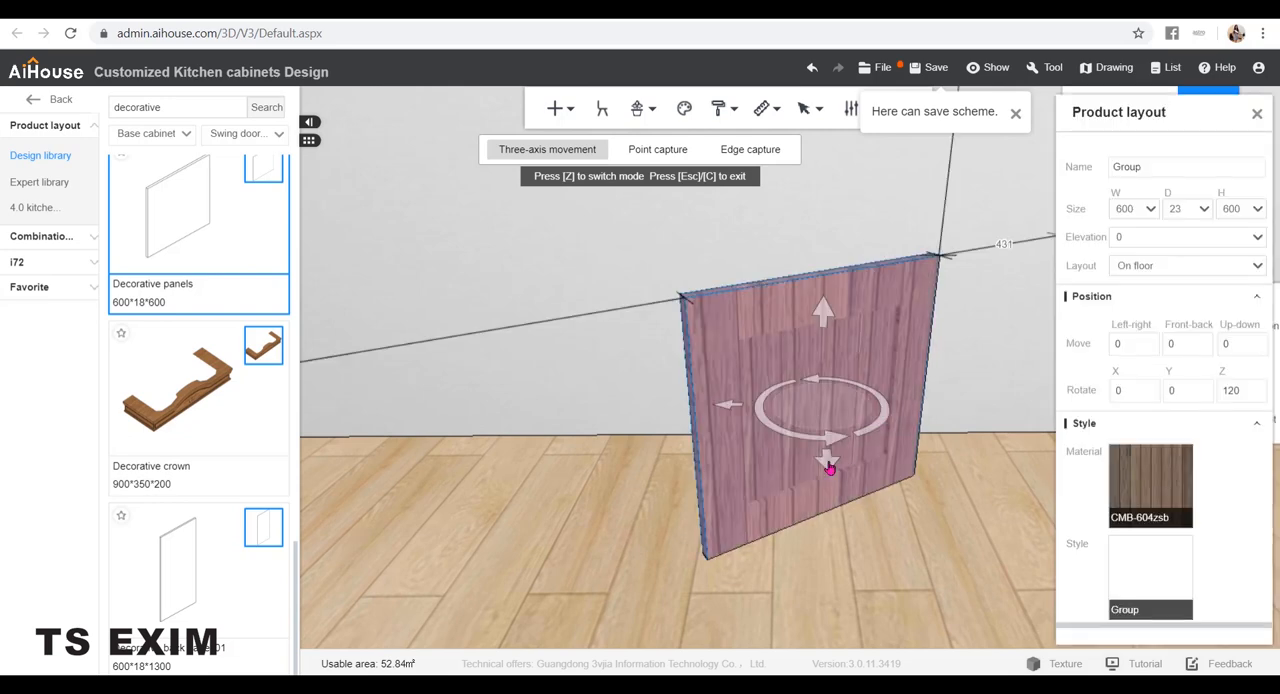
drag(889, 414, 846, 449)
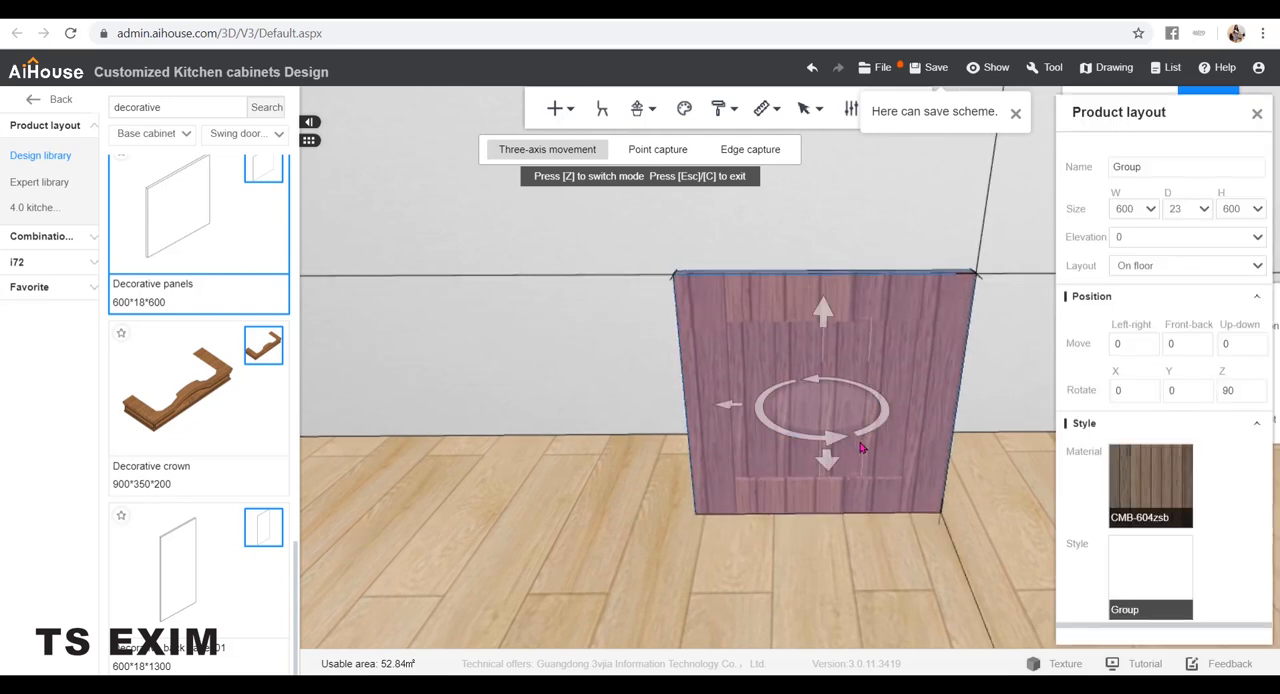
drag(1006, 523, 868, 401)
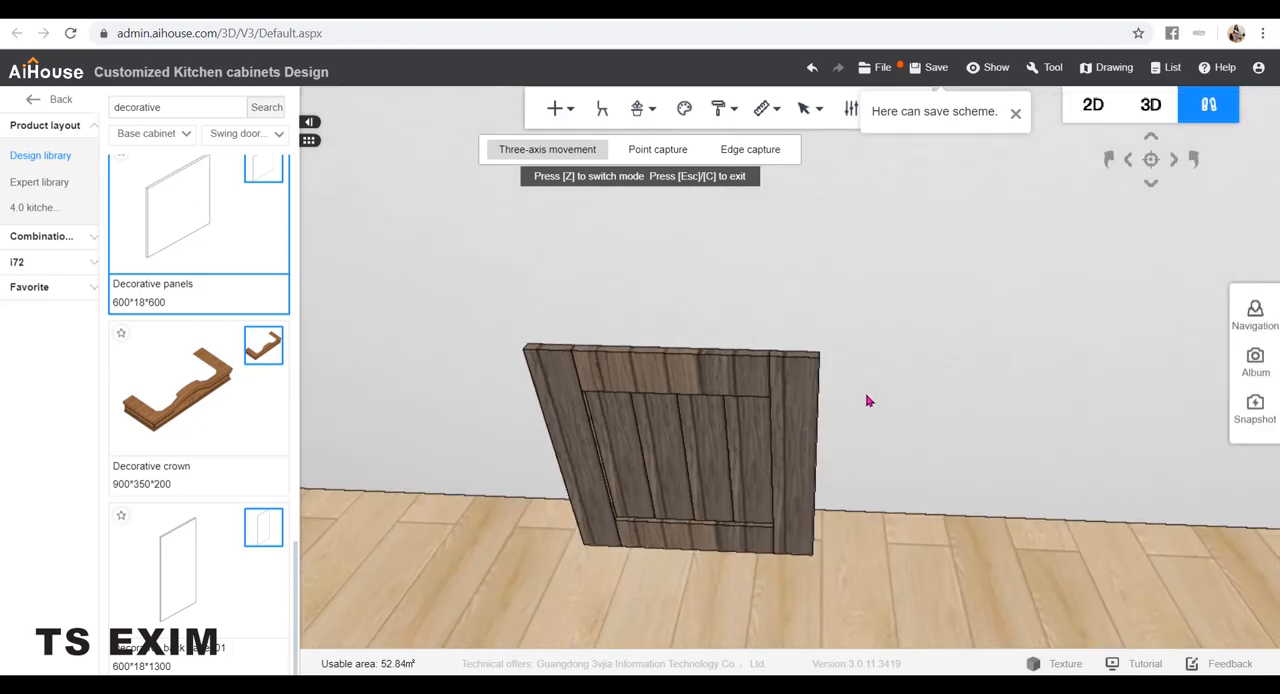
Apply the Wood texture solid wood material to all cabinet material in the scene
right_click(868, 401)
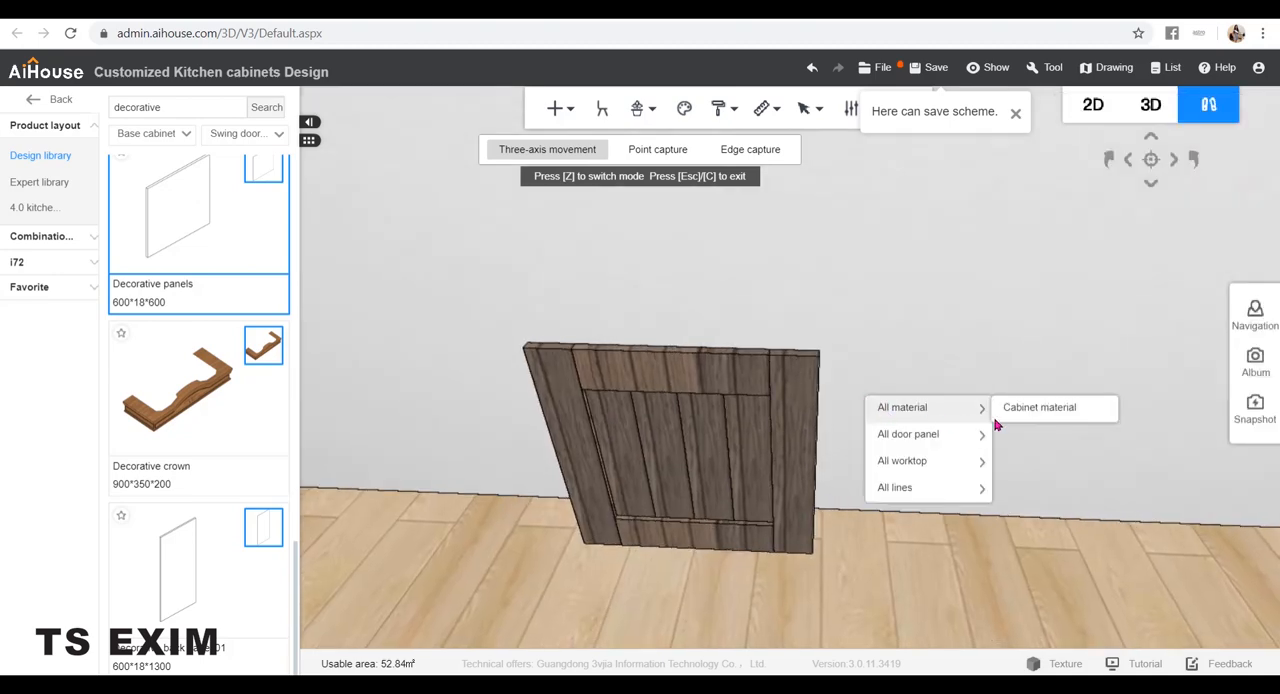
click(998, 420)
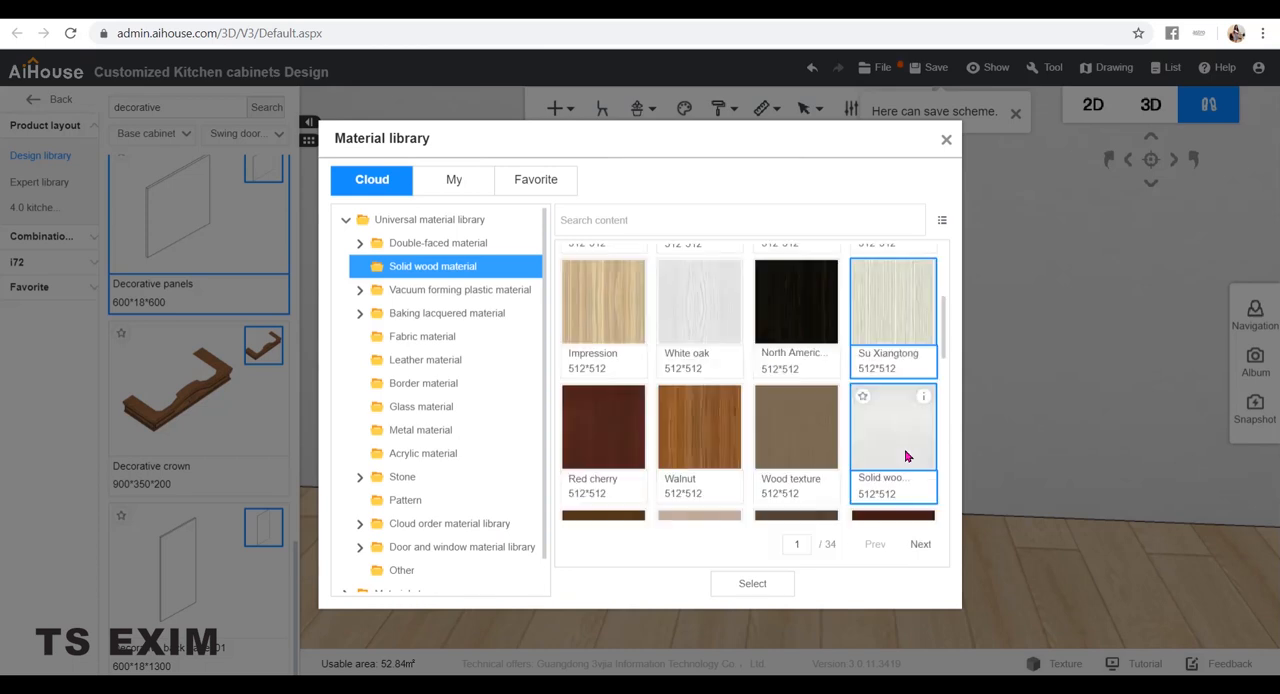
click(767, 591)
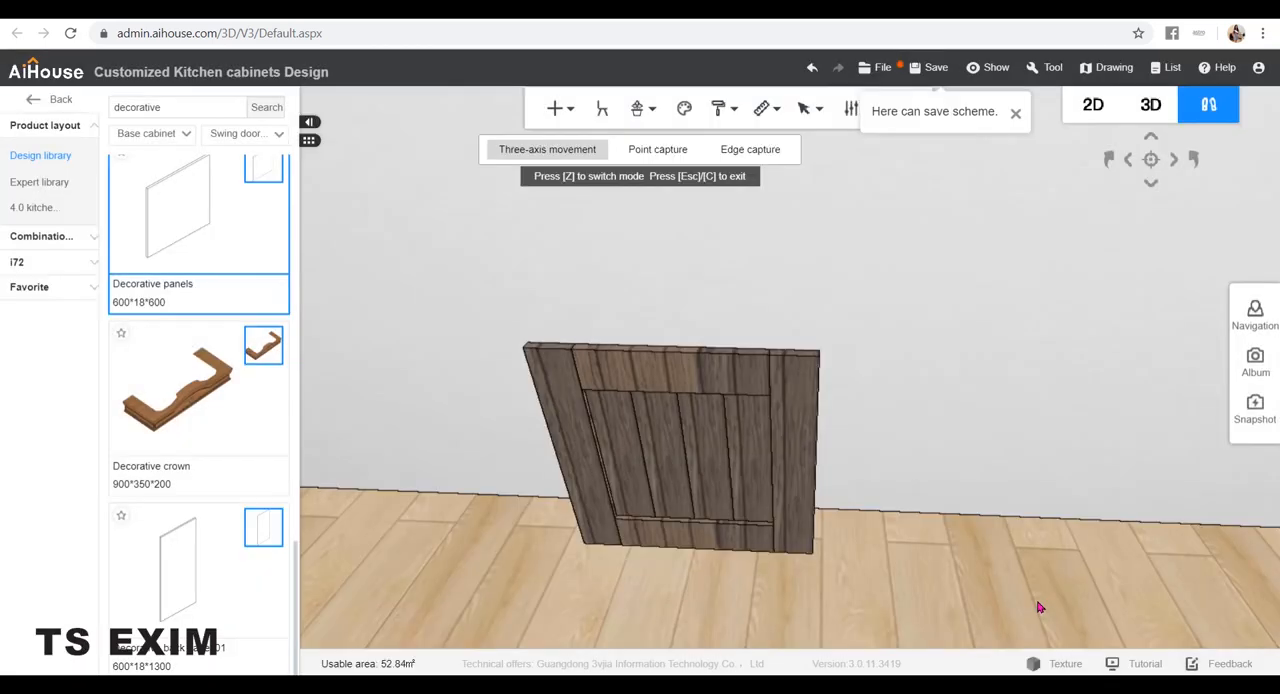
Transform the door's left upright board into a door leaf in board selection mode
scroll(902, 490, up, 1)
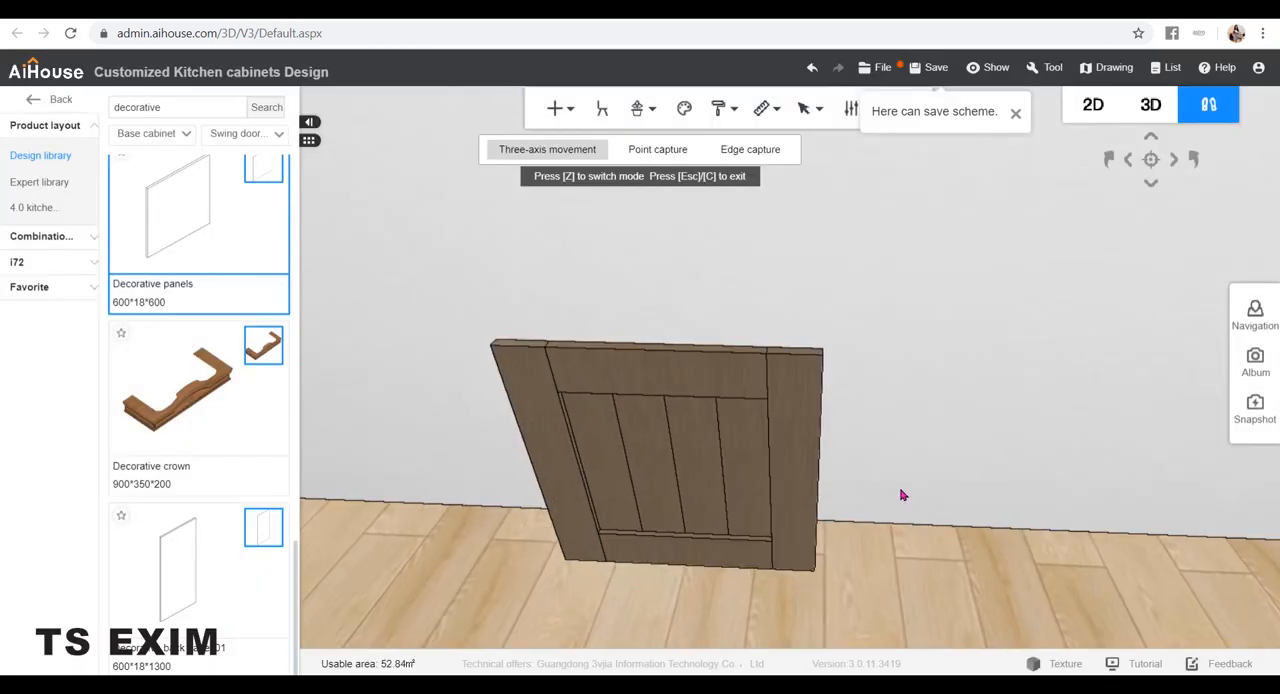
key(Escape)
key(b)
click(535, 400)
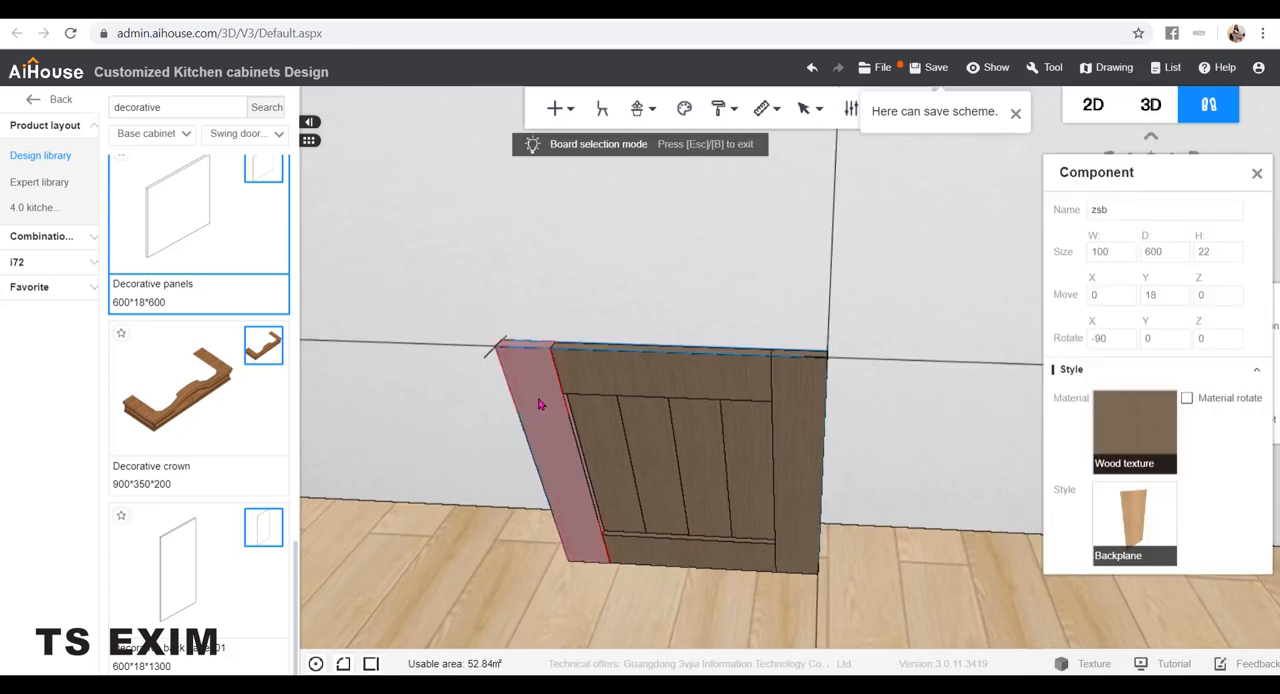
right_click(538, 398)
click(637, 598)
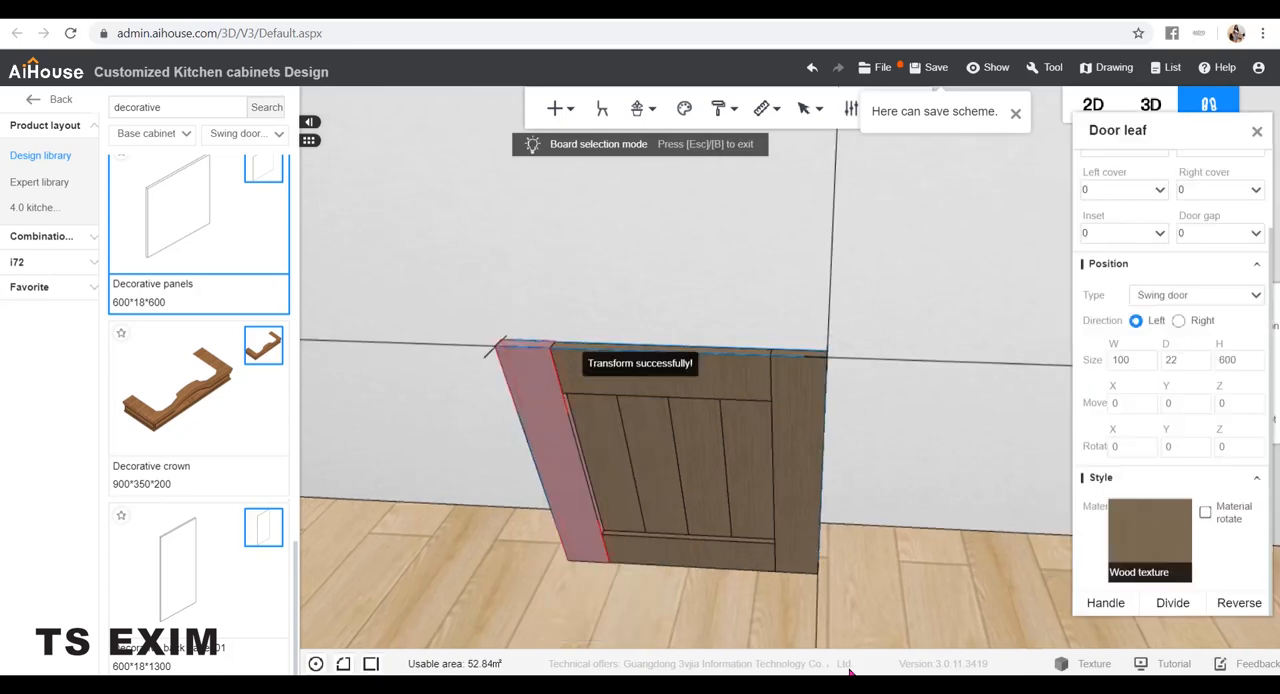
Add the GD-15 handle with the white grip from the universal classical handles to the left upright
click(1105, 603)
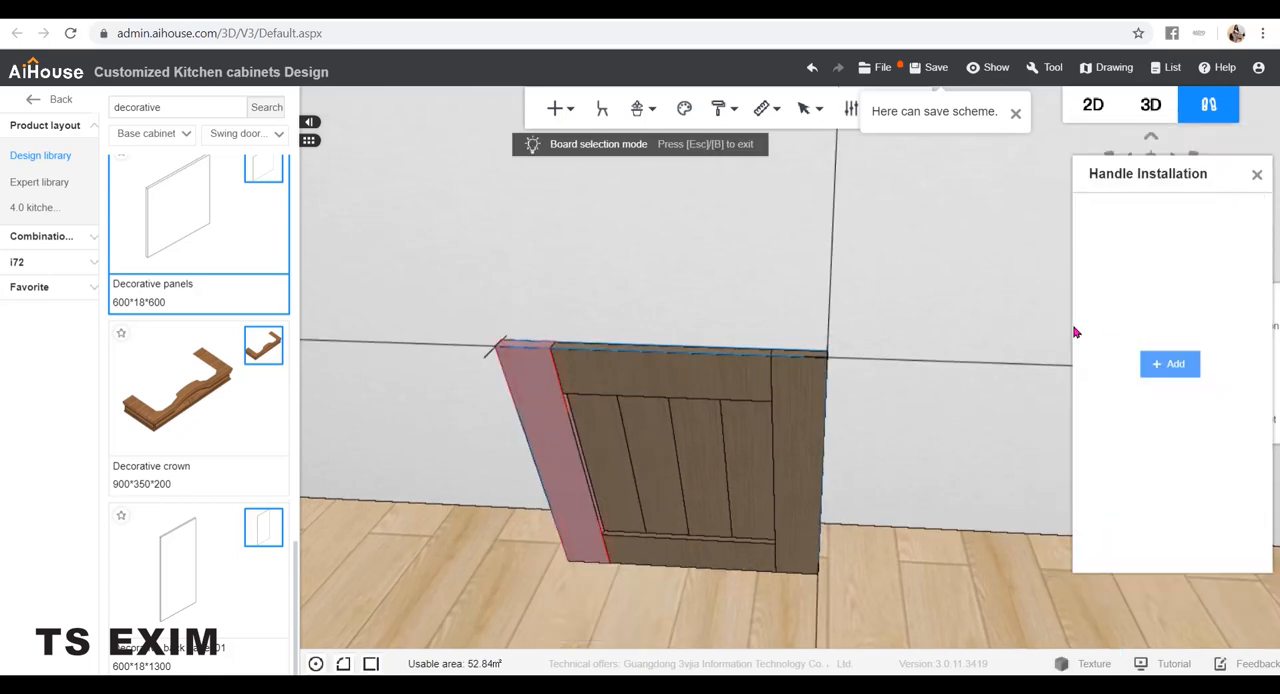
click(1170, 364)
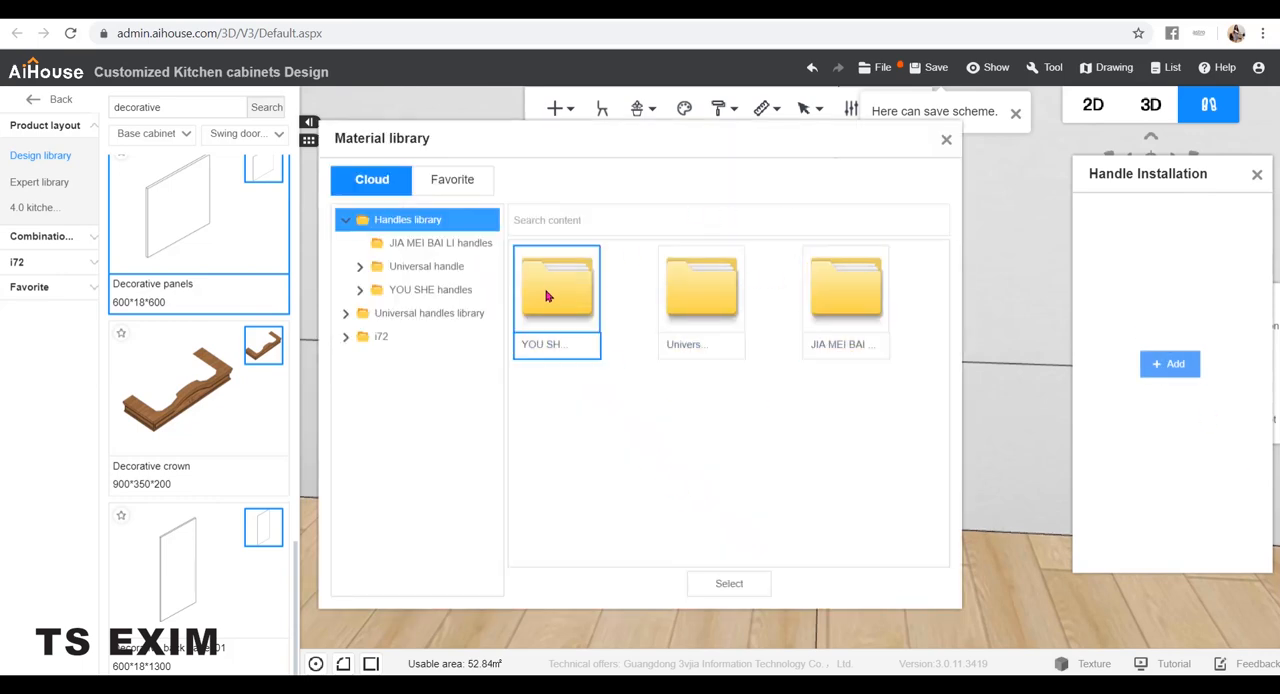
click(452, 245)
click(360, 266)
click(439, 313)
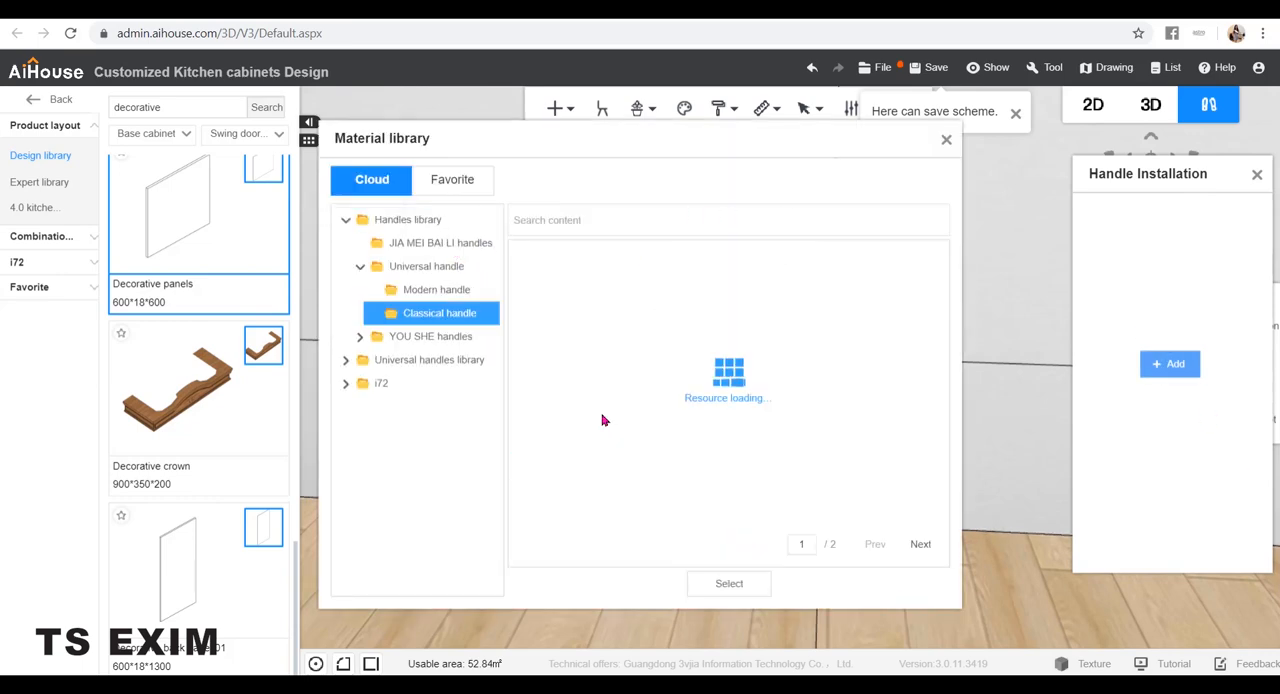
scroll(771, 396, down, 3)
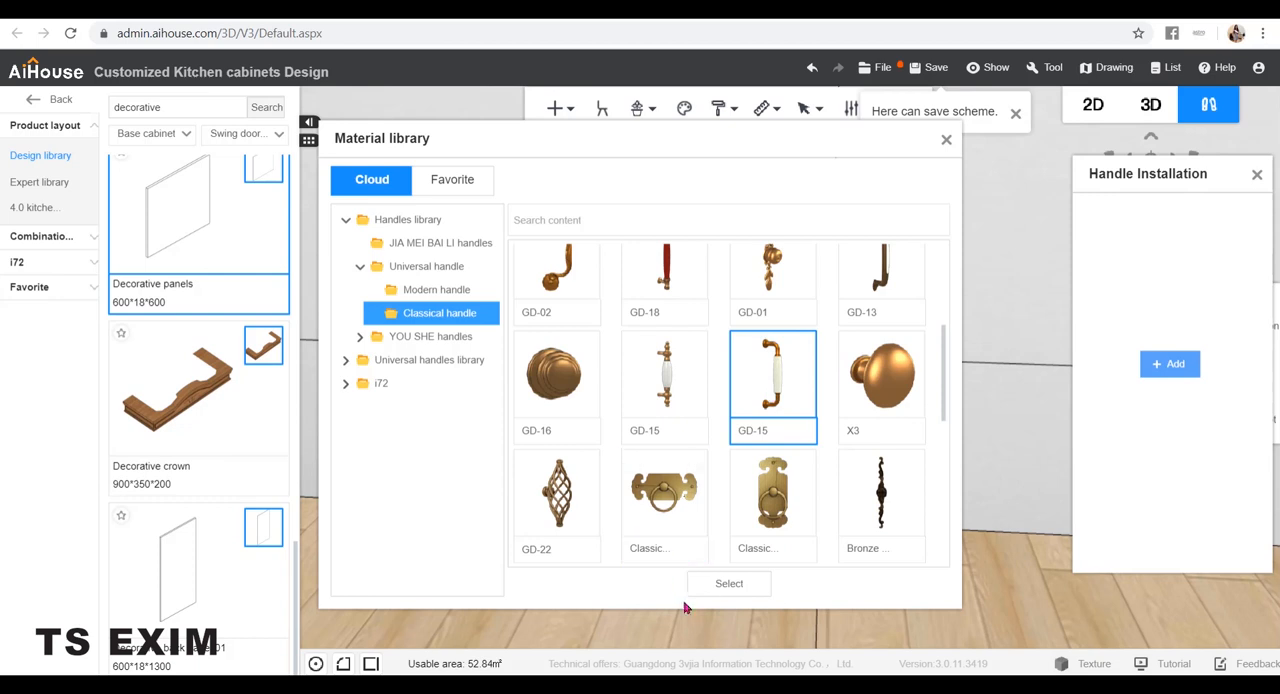
click(715, 586)
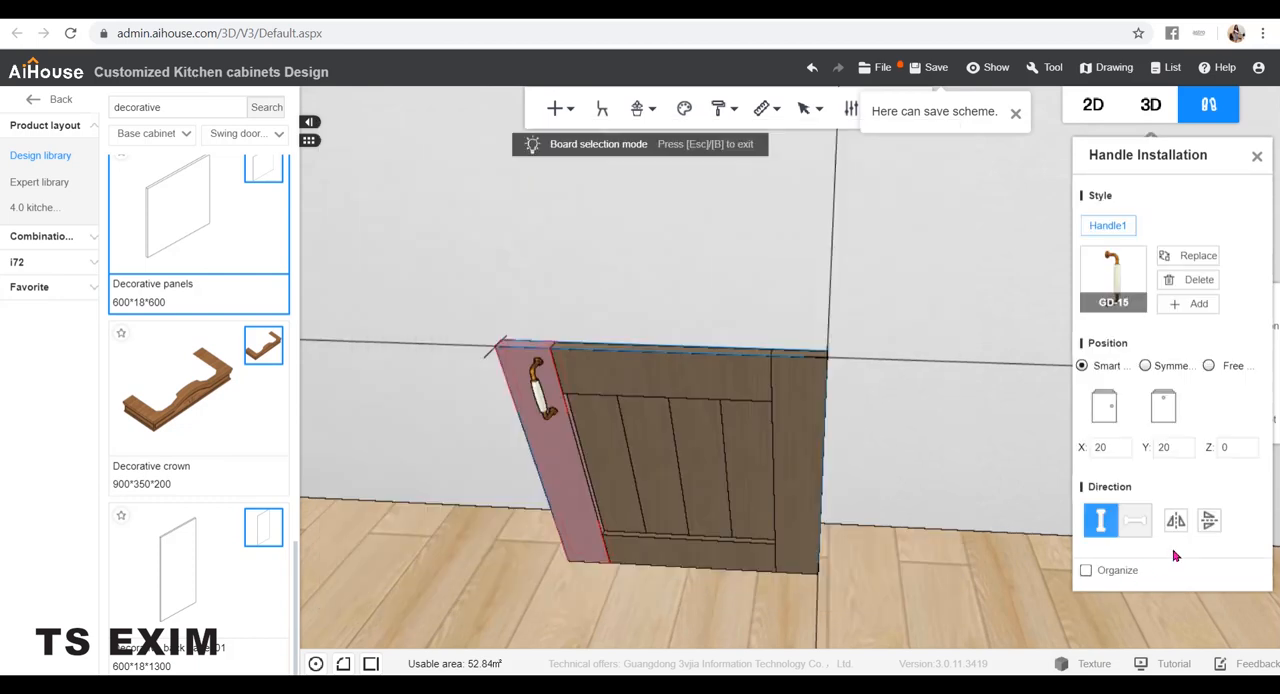
Switch the handle to free positioning and place it at the lower right corner of the left upright
click(1209, 365)
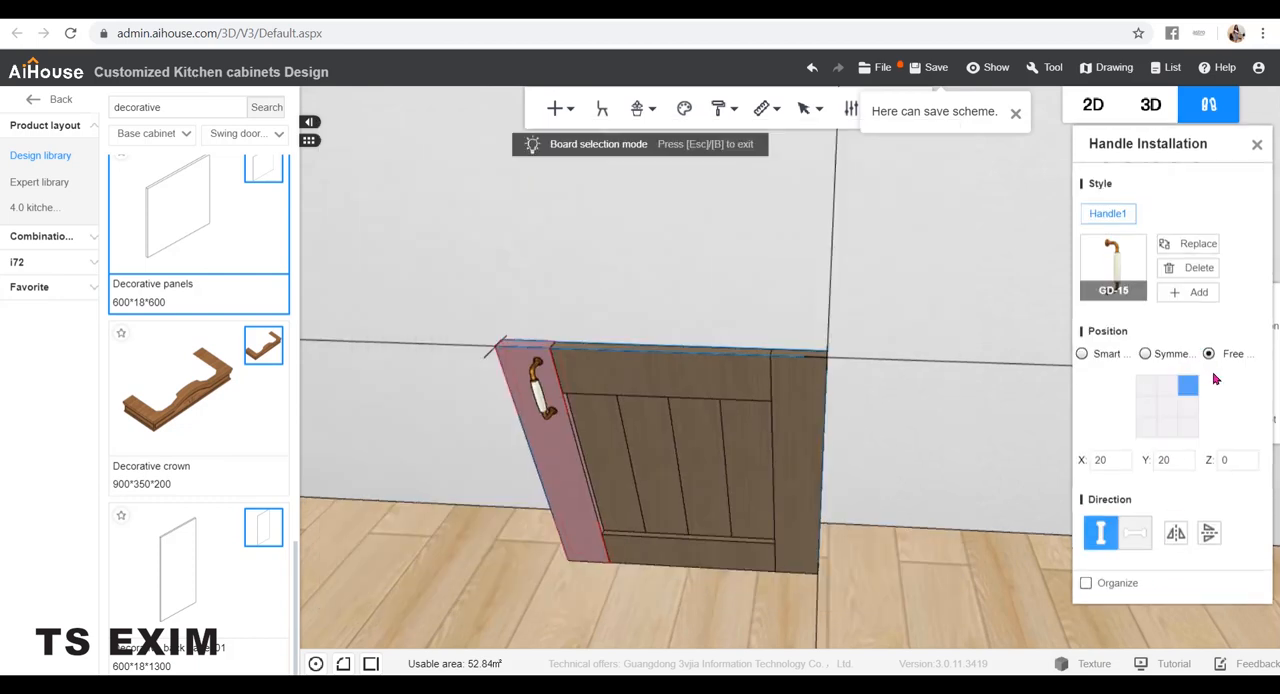
click(1189, 431)
drag(1040, 455, 986, 497)
click(995, 523)
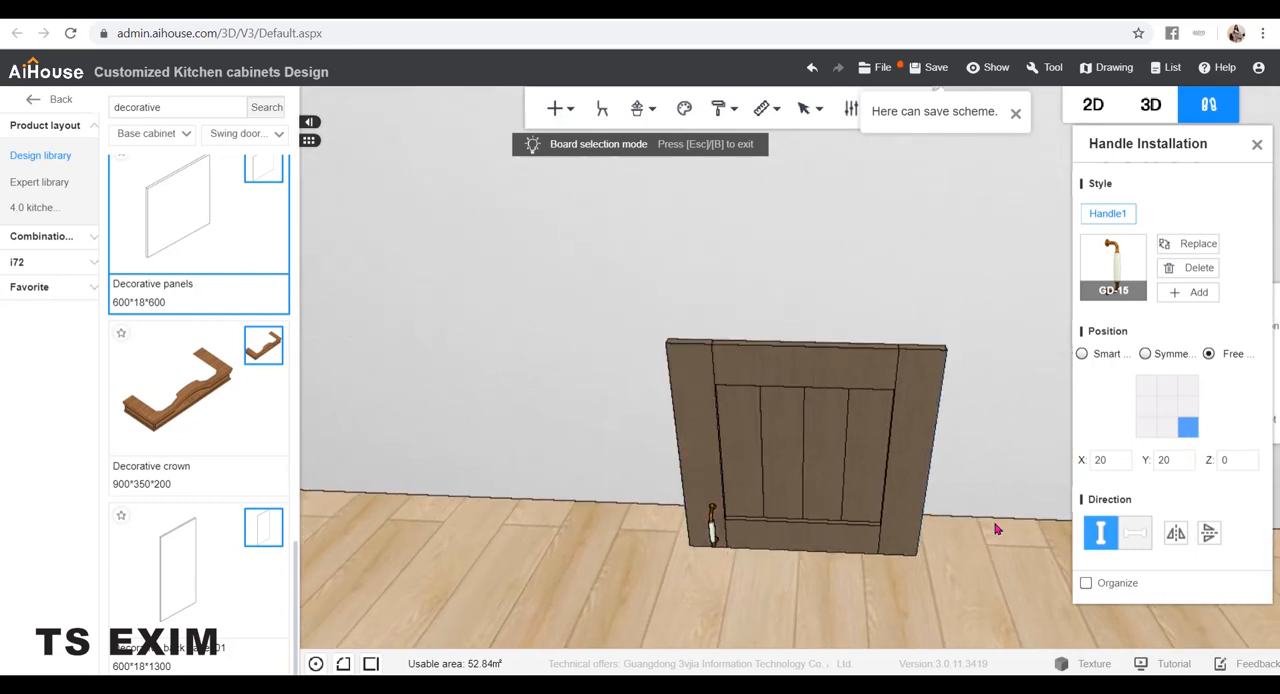
click(1257, 144)
Rotate the material on the left upright by 90° to turn its wood grain
drag(1057, 409, 1043, 457)
scroll(1094, 464, down, 5)
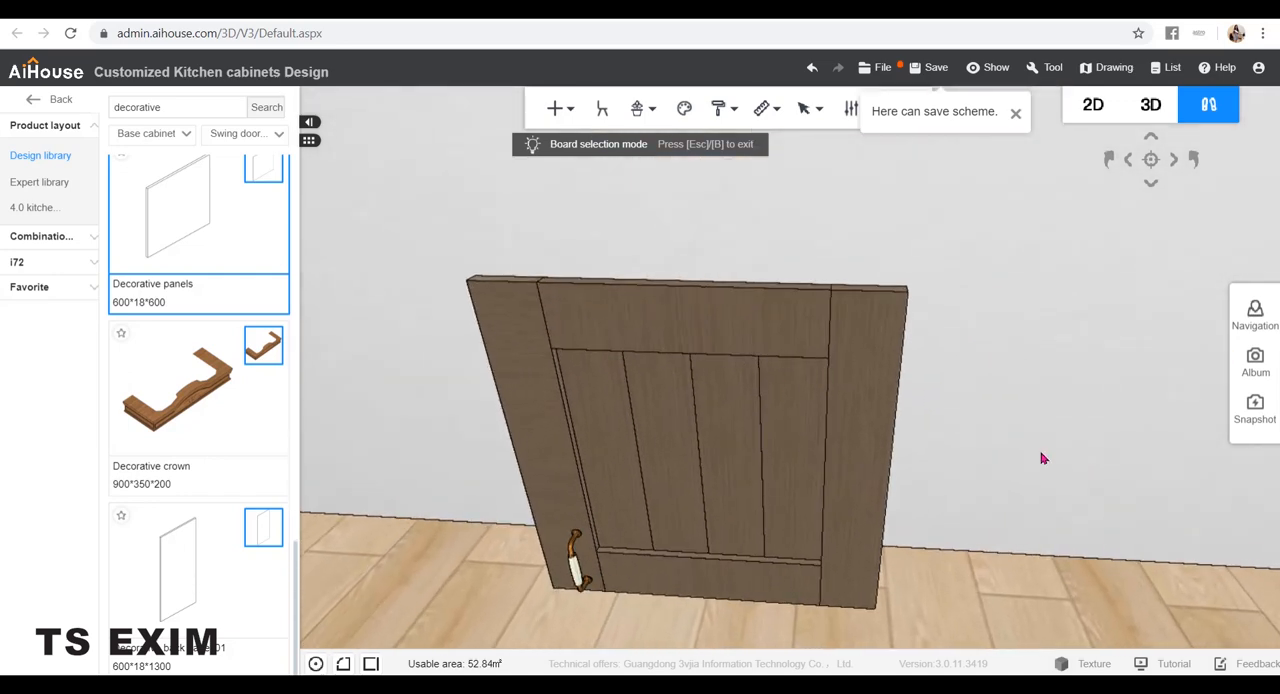
click(508, 376)
right_click(497, 347)
mouse_move(580, 434)
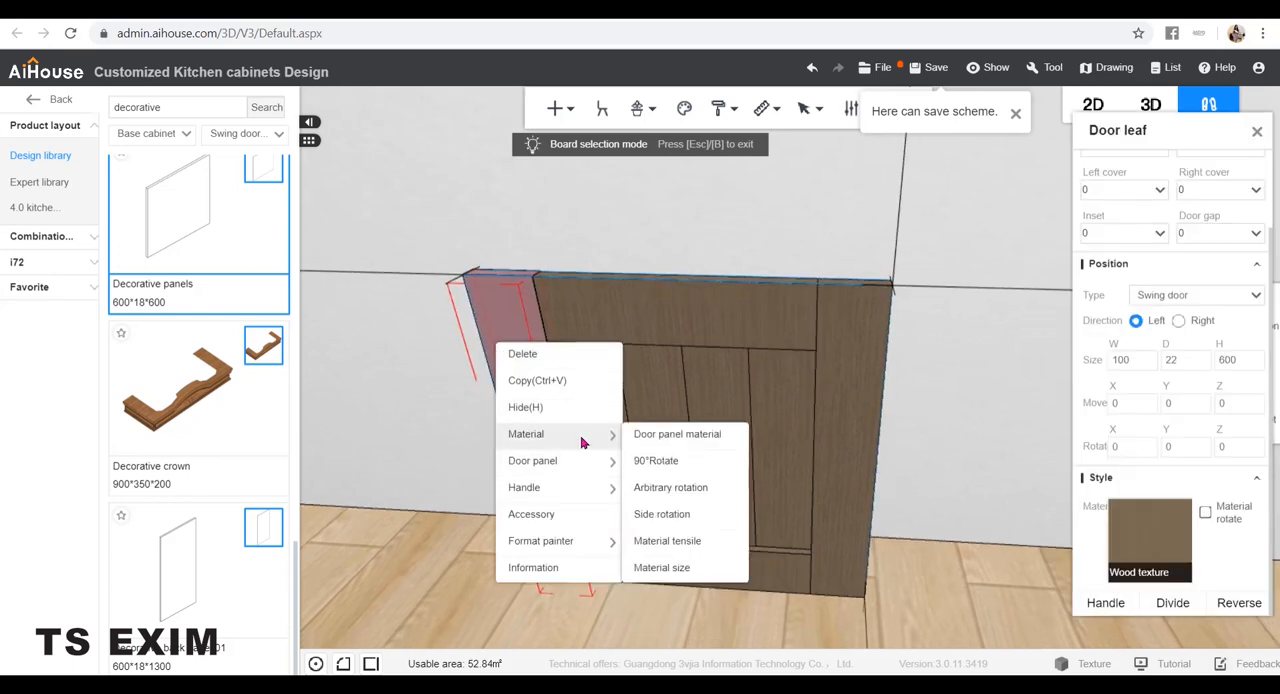
click(700, 473)
click(940, 401)
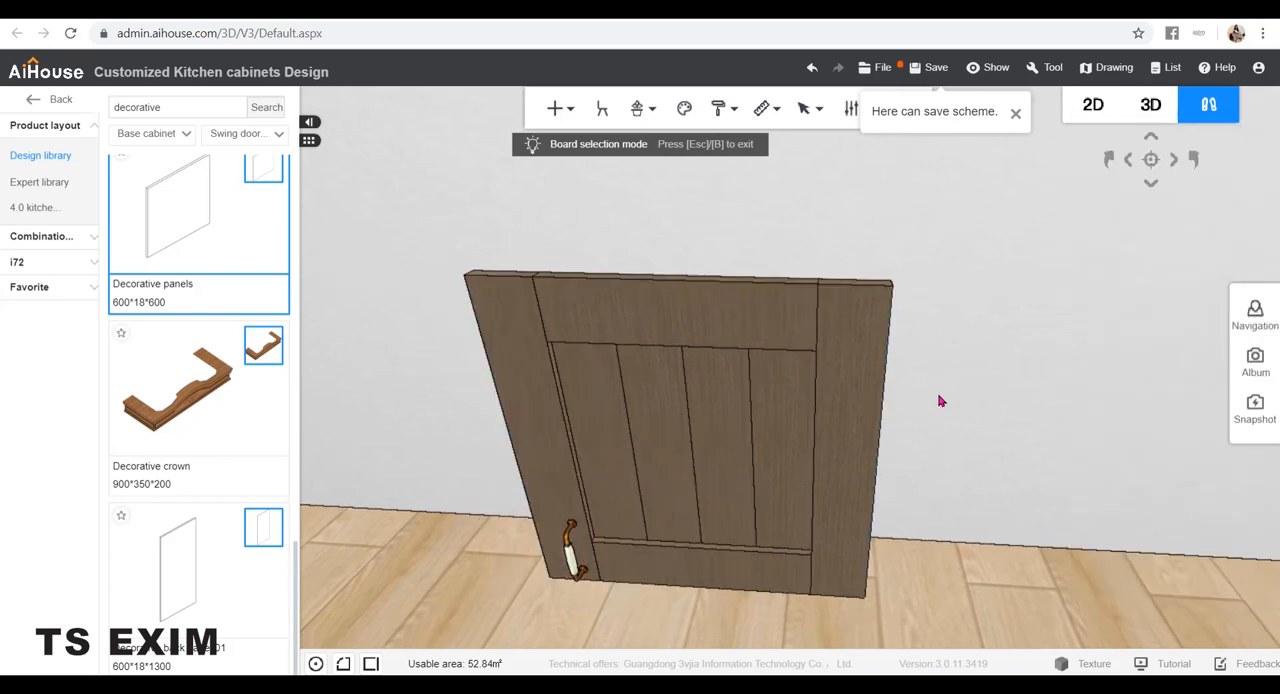
Select all the door's boards and combine them into one group in board selection mode
drag(984, 464, 1120, 549)
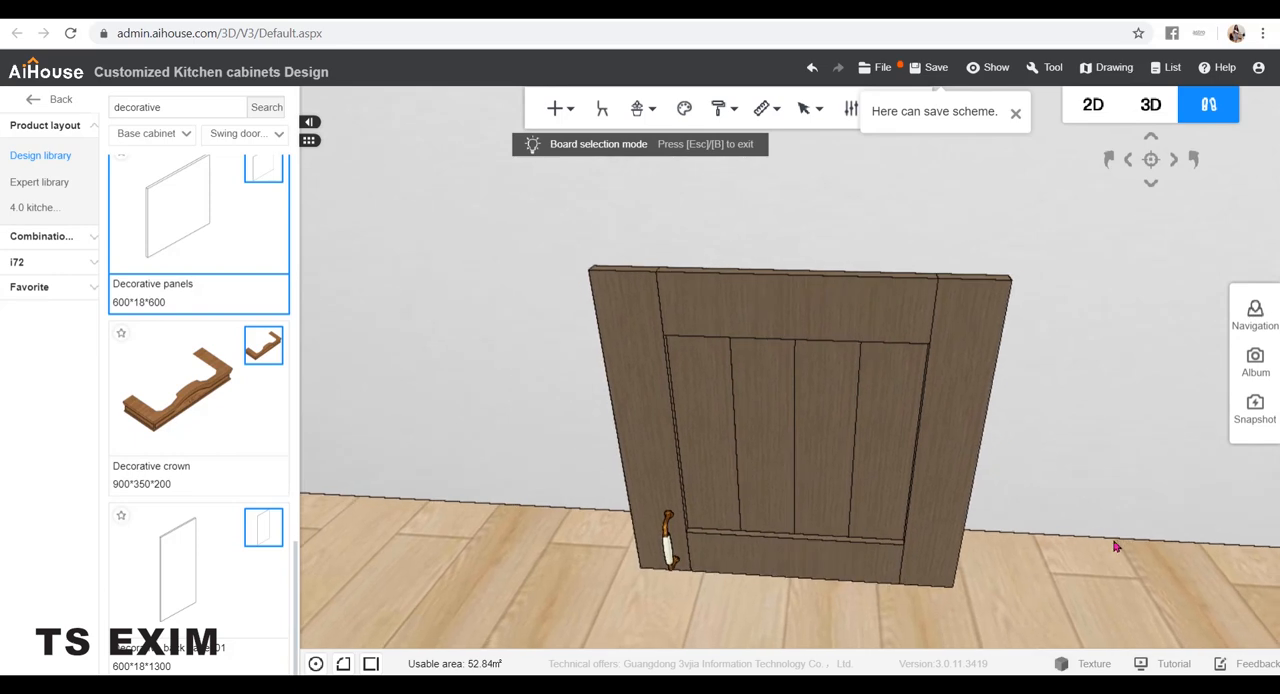
mouse_move(1116, 546)
right_down()
mouse_move(1100, 528)
mouse_move(1100, 550)
right_up()
drag(998, 601, 543, 208)
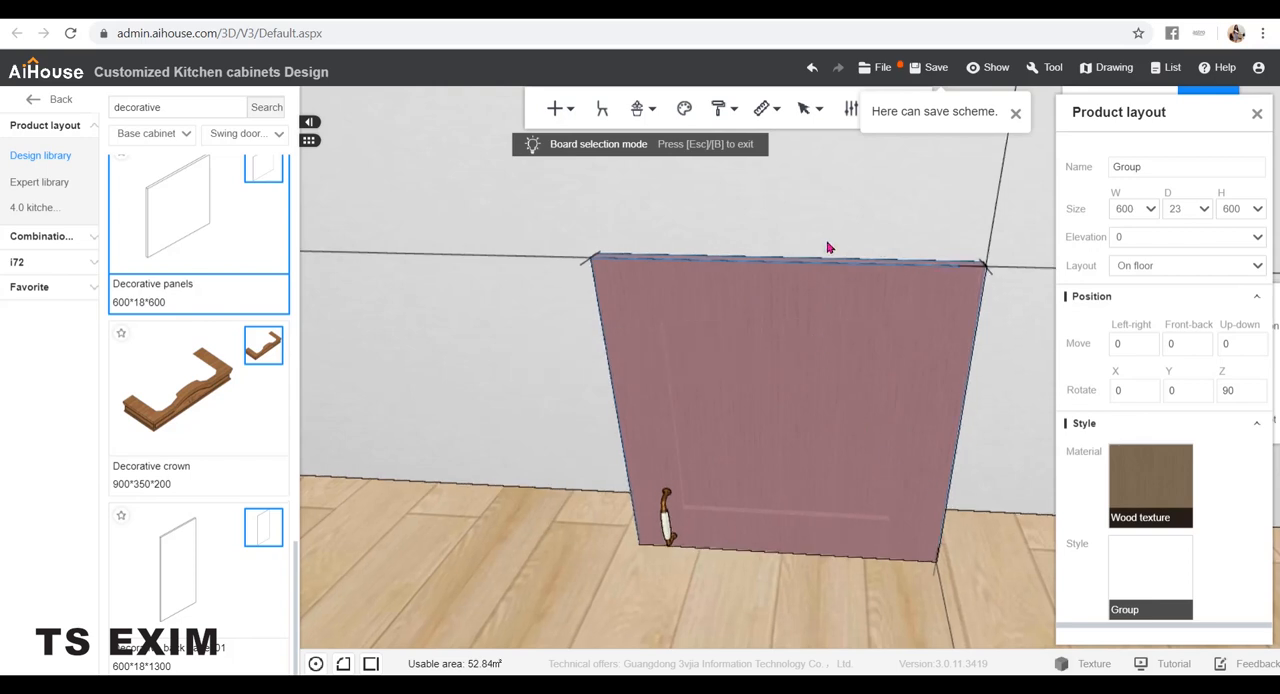
click(744, 592)
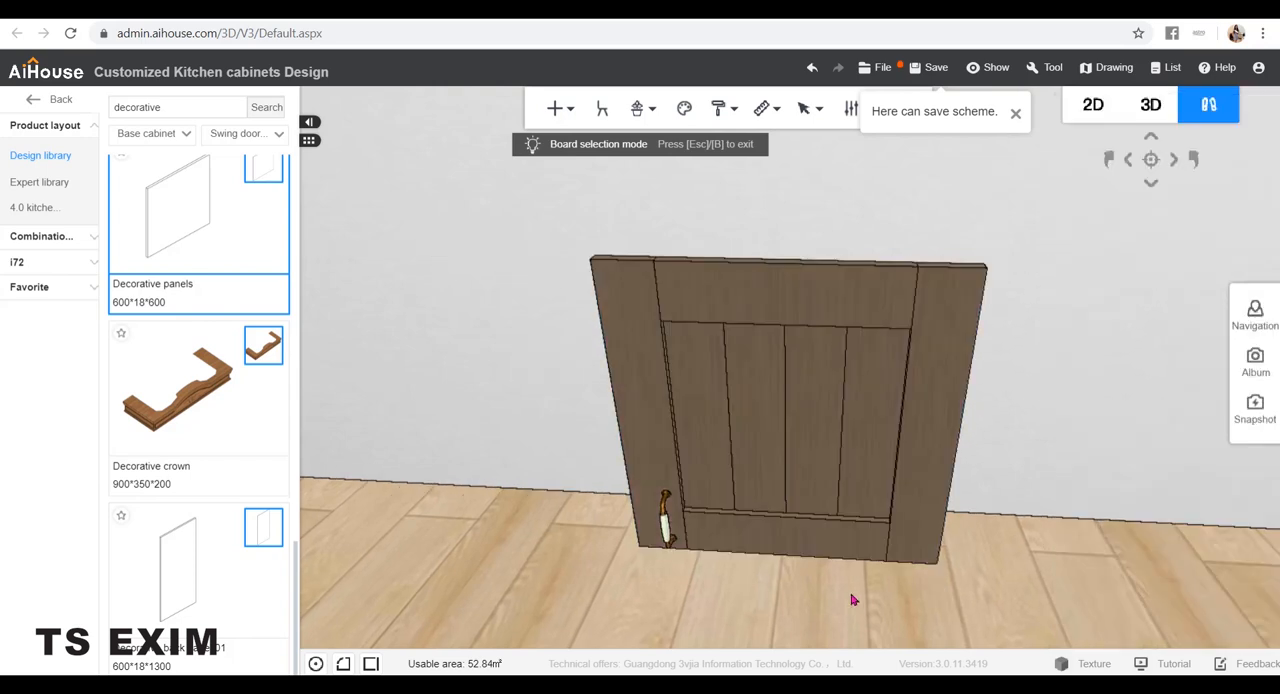
Cancel the door's combination and exit board selection mode
click(762, 370)
key(ctrl+b)
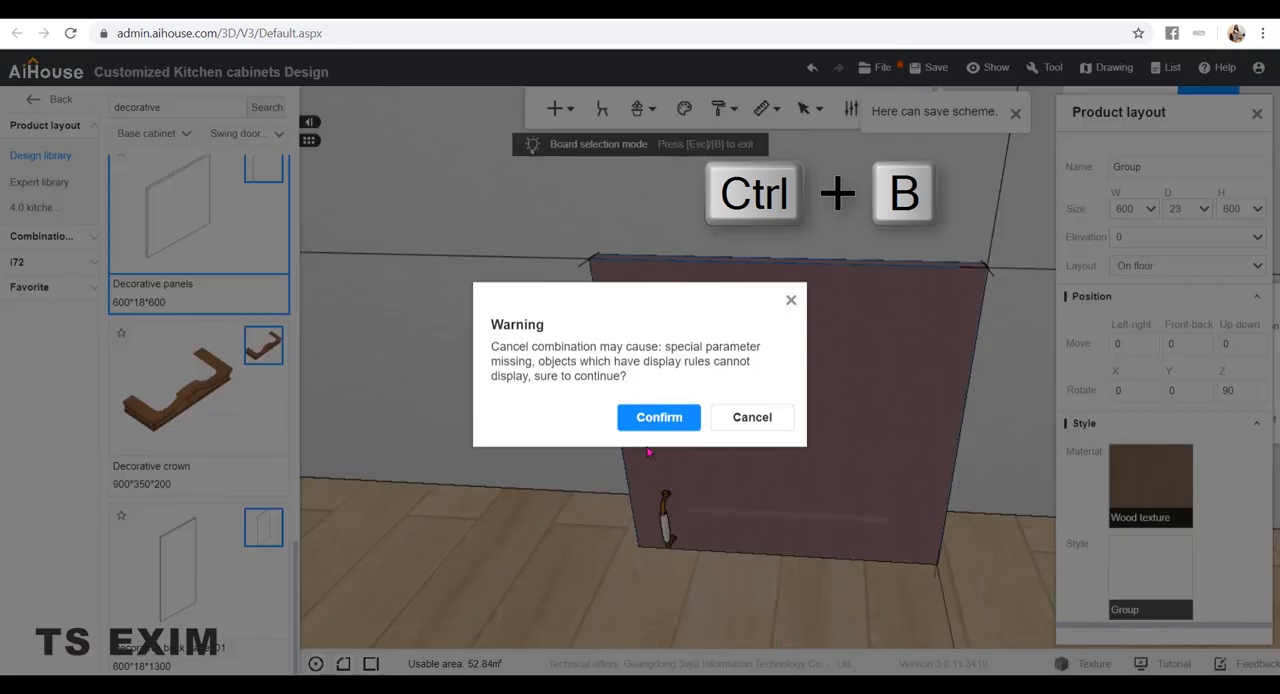
click(658, 416)
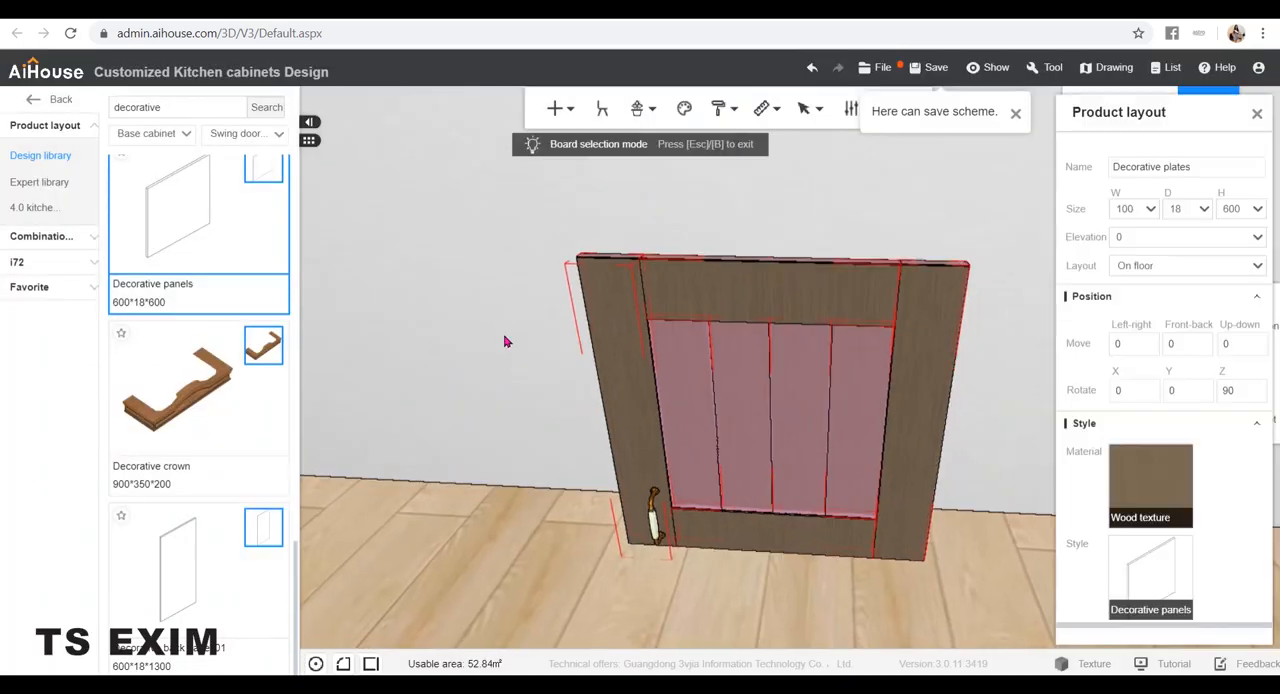
click(503, 338)
key(Escape)
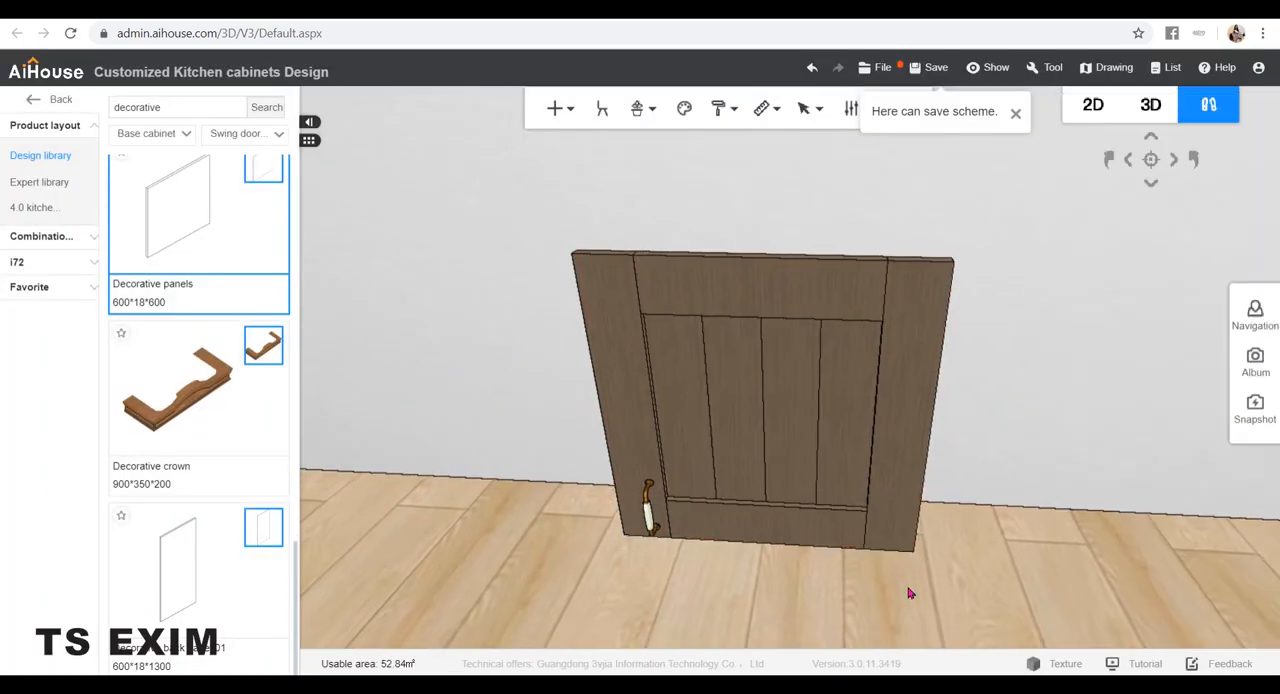
Combine all the door's parts into a group and add it to the favorites under Unfiled
drag(944, 598, 460, 194)
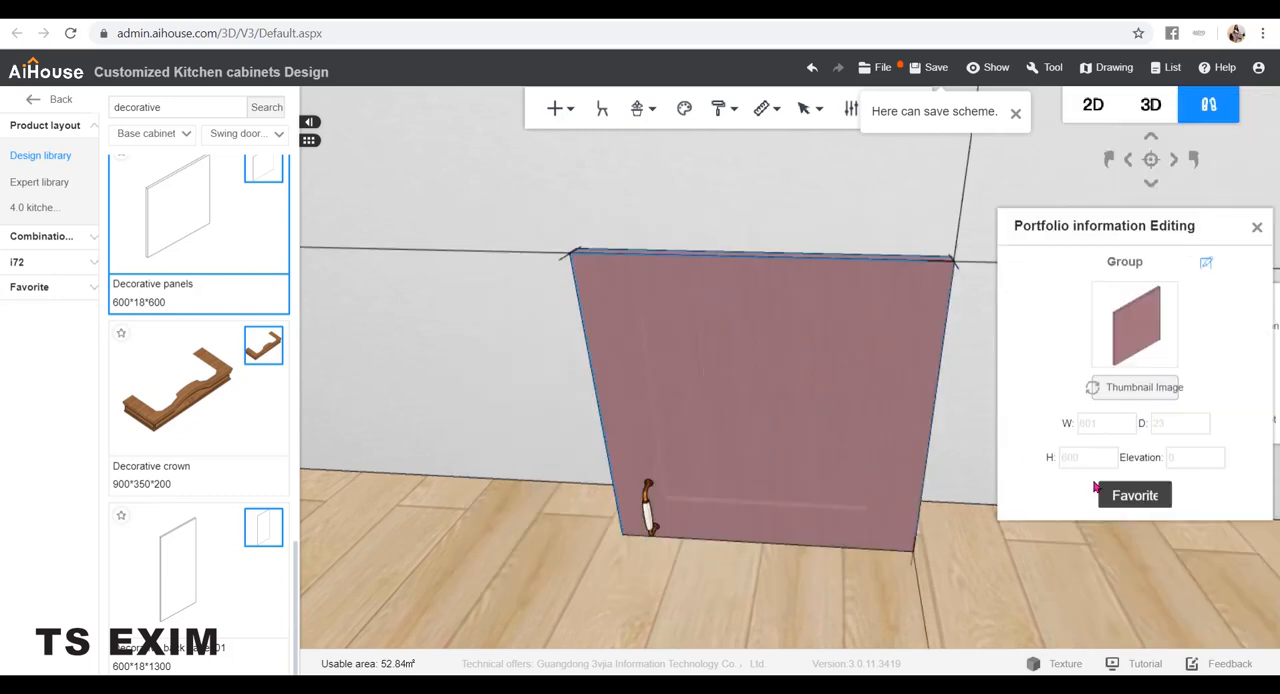
click(1122, 493)
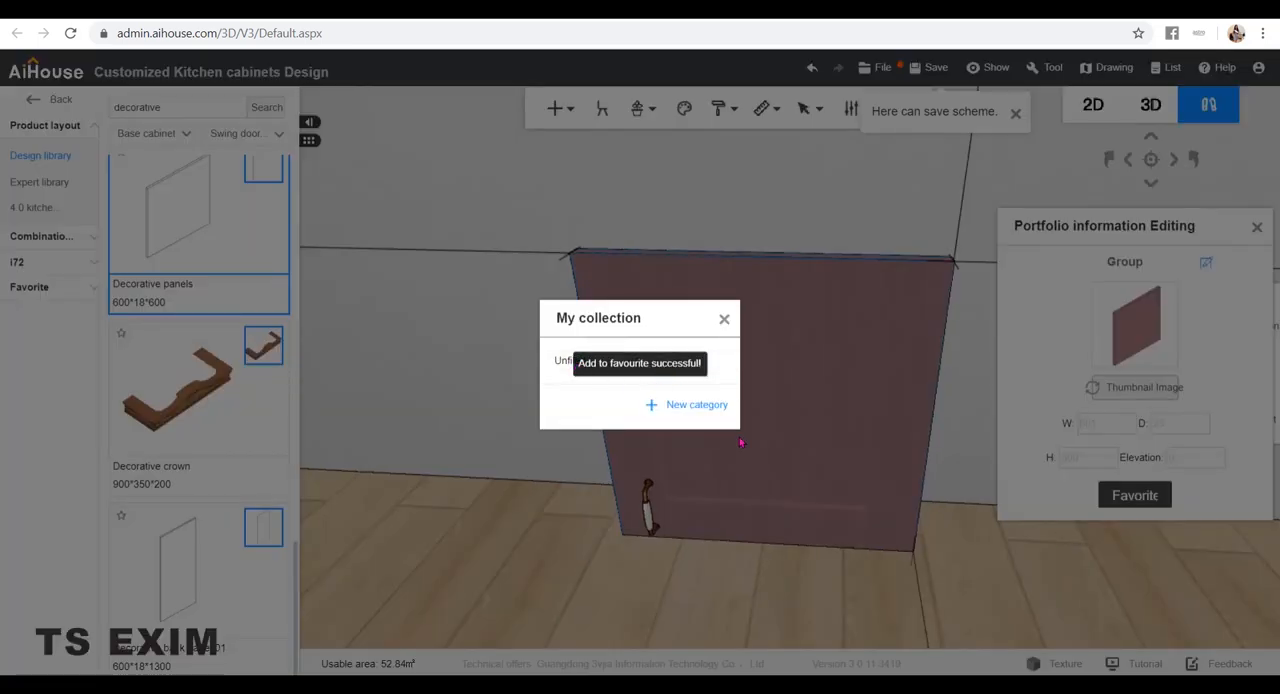
click(713, 362)
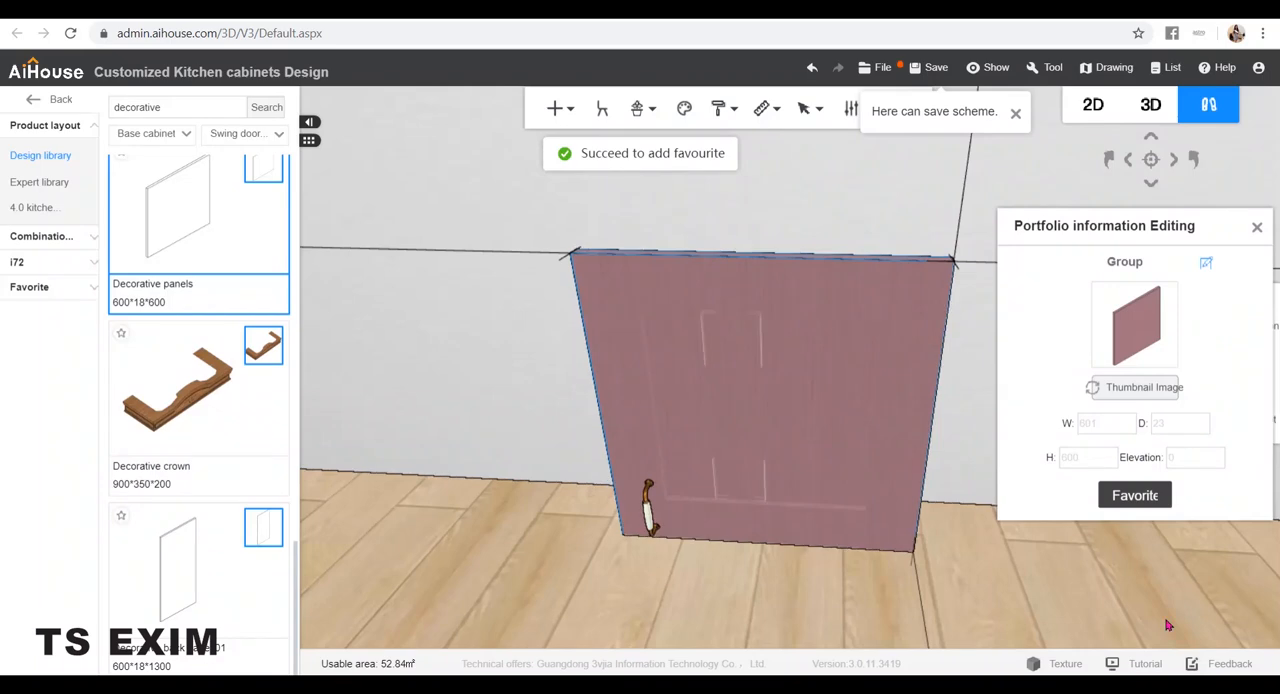
Search the design library for "super" and place a Super board on the floor to the right of the door
scroll(928, 438, down, 4)
right_drag(934, 449, 870, 414)
scroll(826, 403, down, 3)
scroll(830, 408, up, 1)
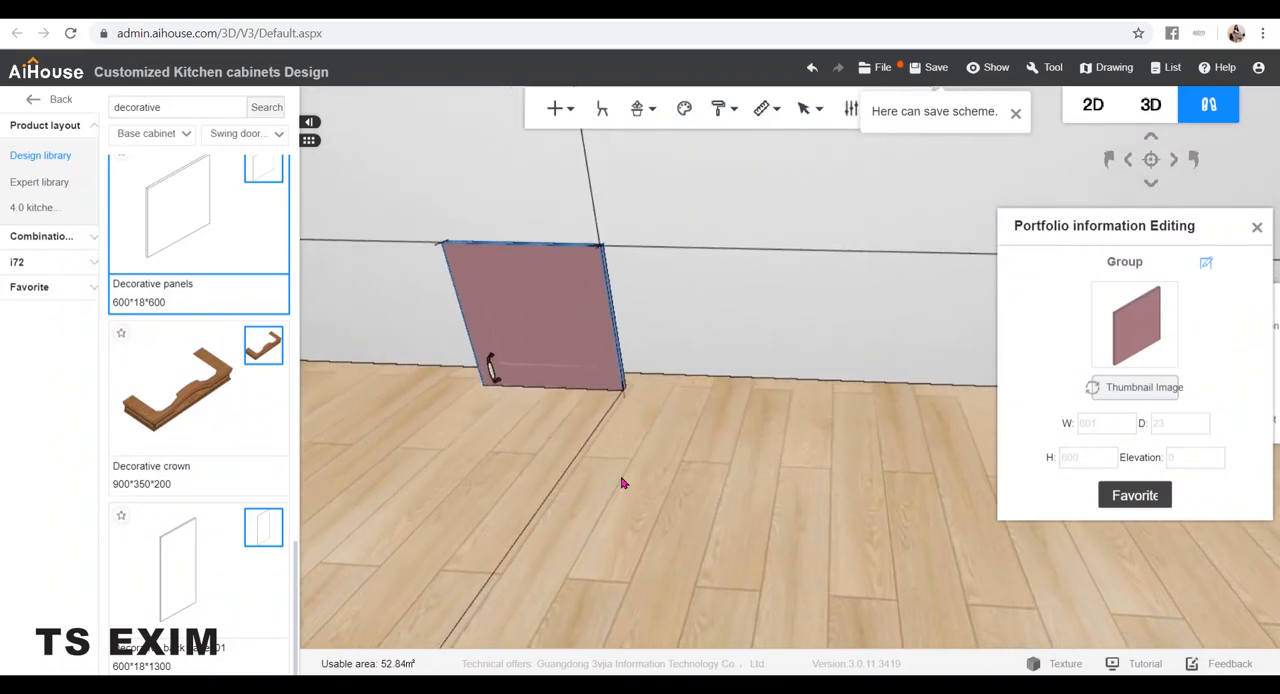
right_drag(772, 461, 690, 469)
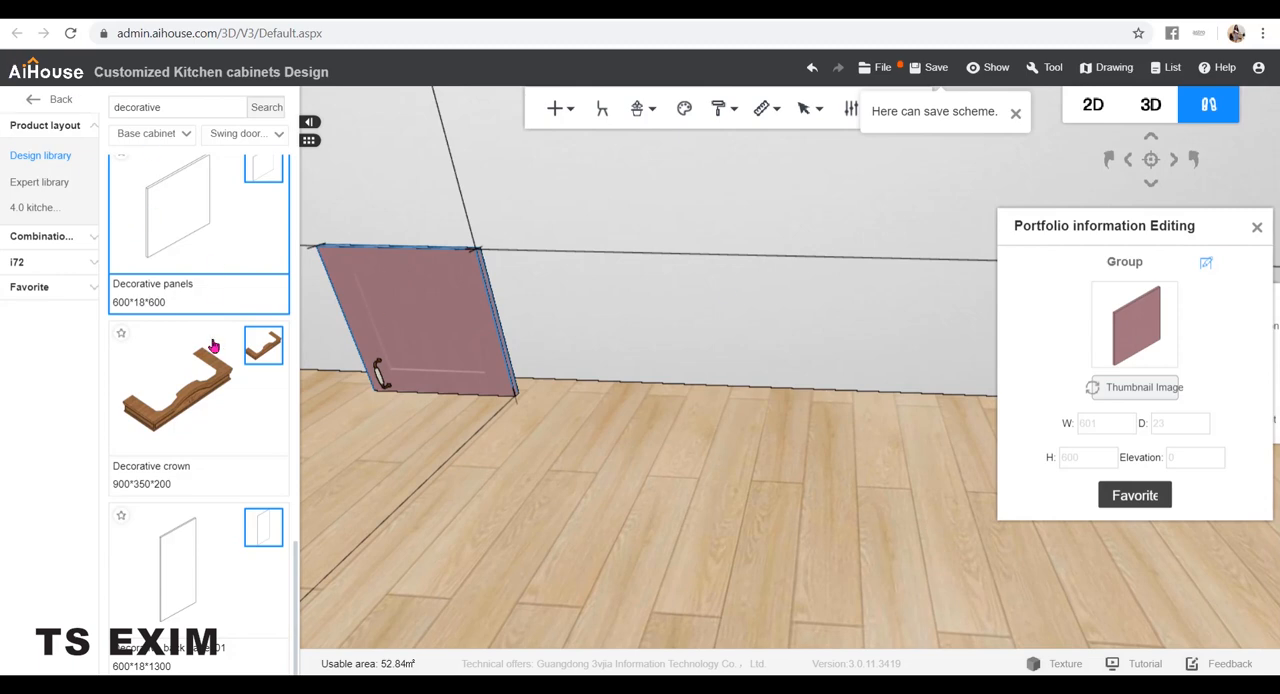
drag(178, 114, 50, 103)
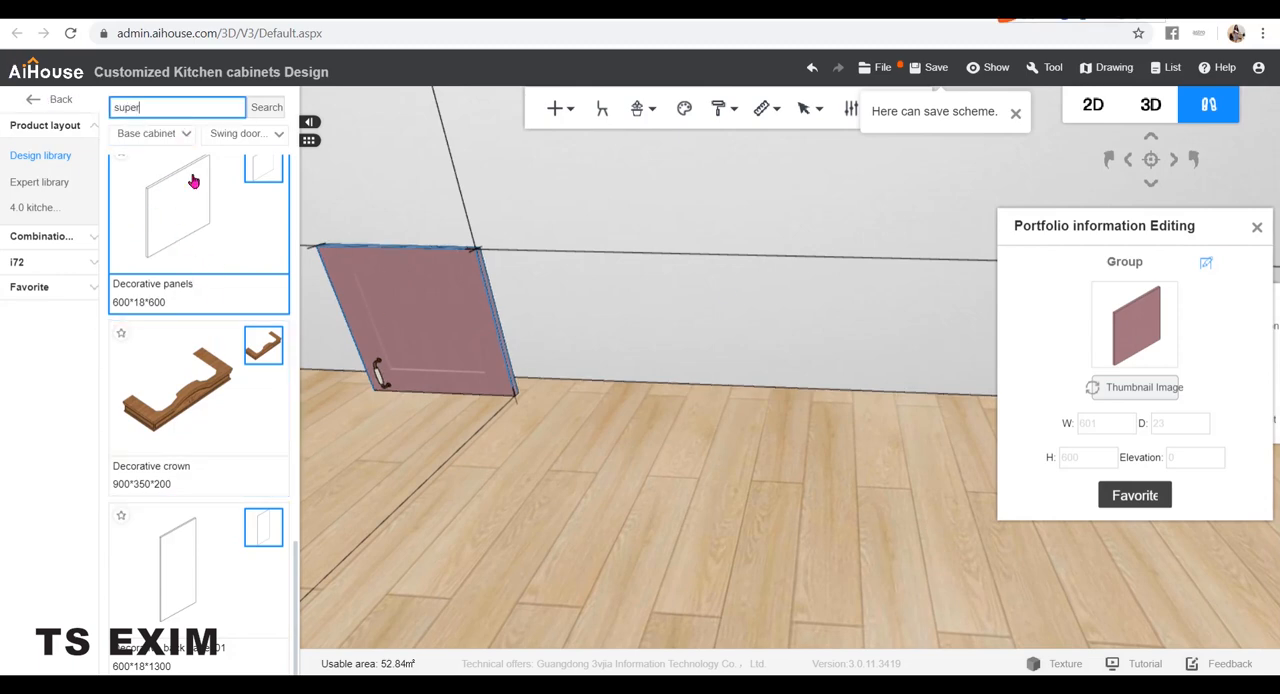
text(super)
key(Return)
drag(515, 415, 760, 354)
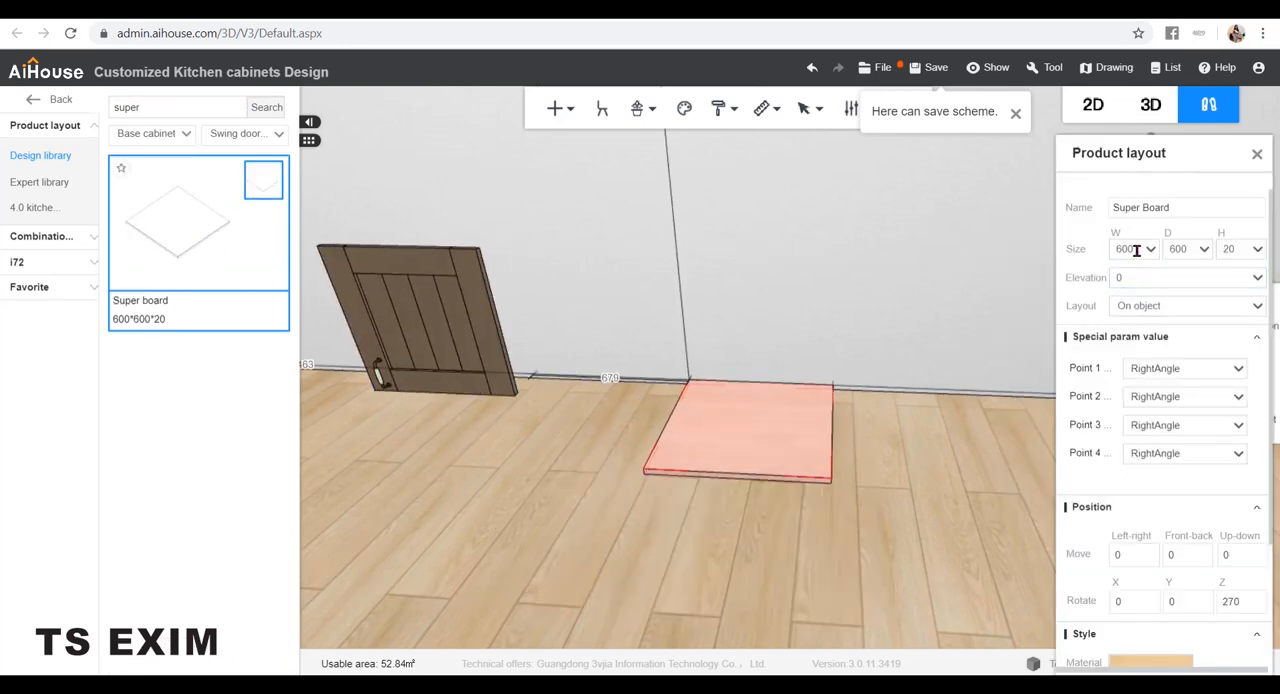
Set the Super board's elevation to 100 mm and its width to 600 mm
double_click(1130, 249)
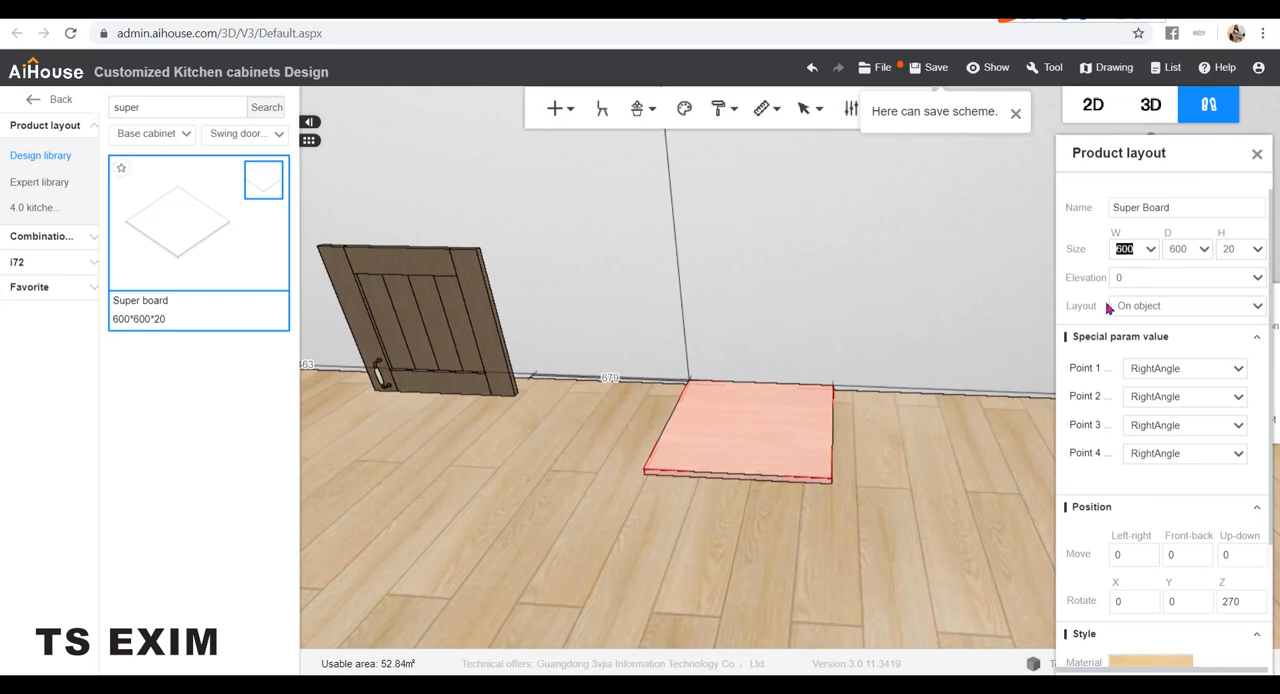
text(100)
key(Tab)
drag(1140, 254, 1045, 248)
text(800)
key(Return)
text(600)
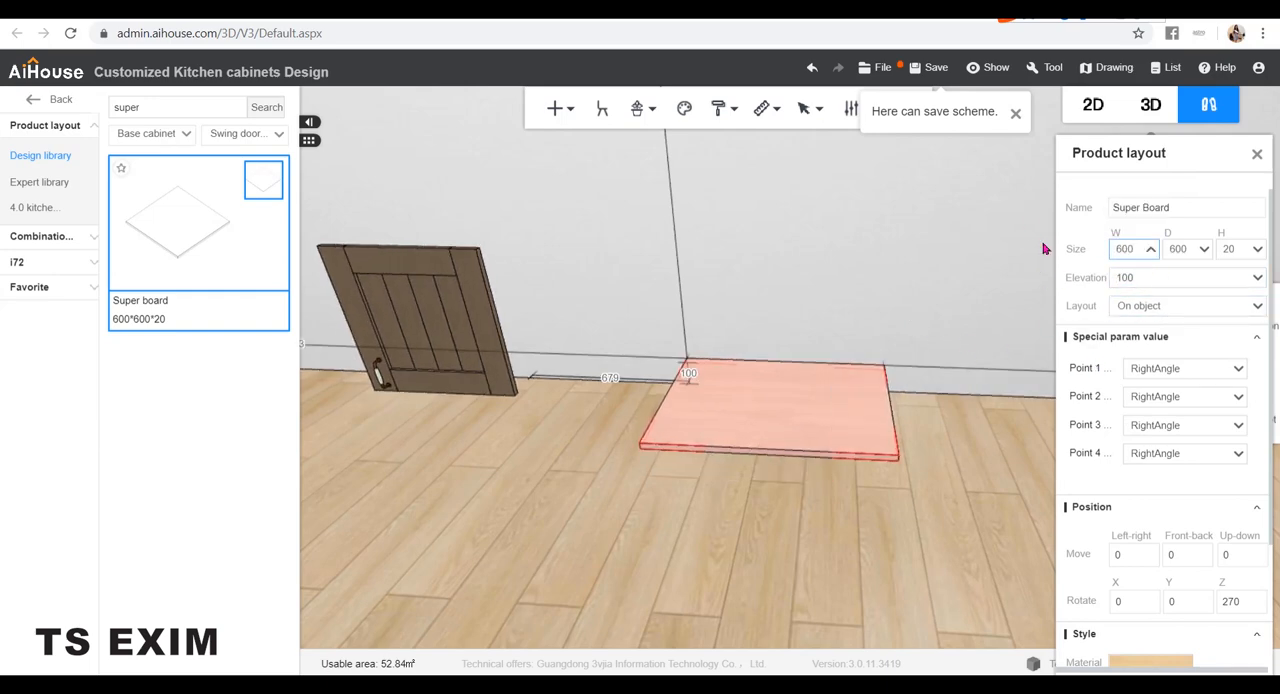
key(Return)
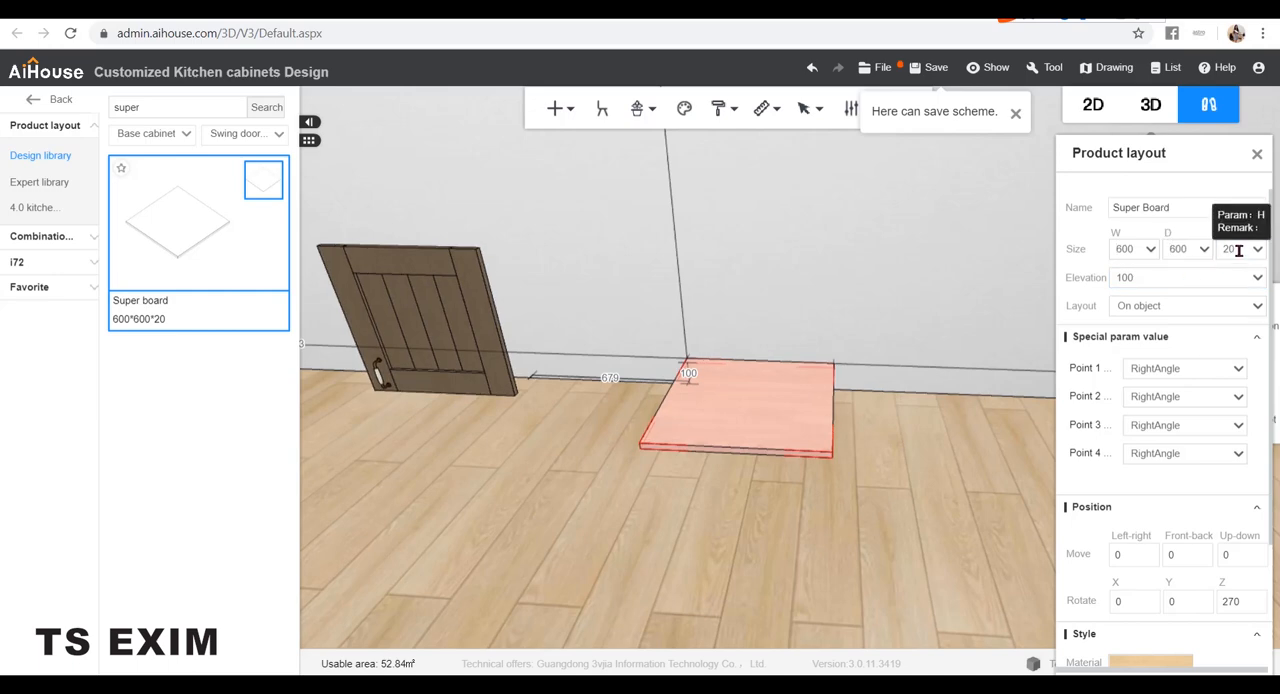
Set the Super board's height to 650 mm
drag(1237, 249, 1081, 240)
text(65)
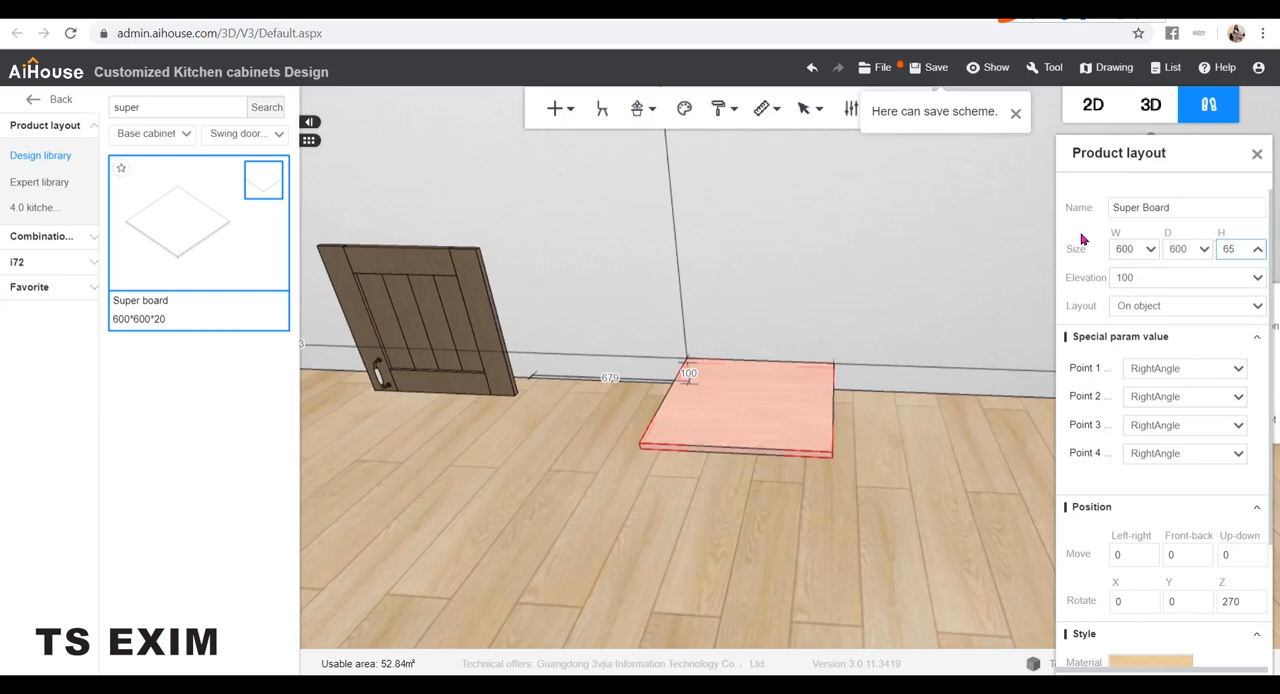
text(0)
key(Return)
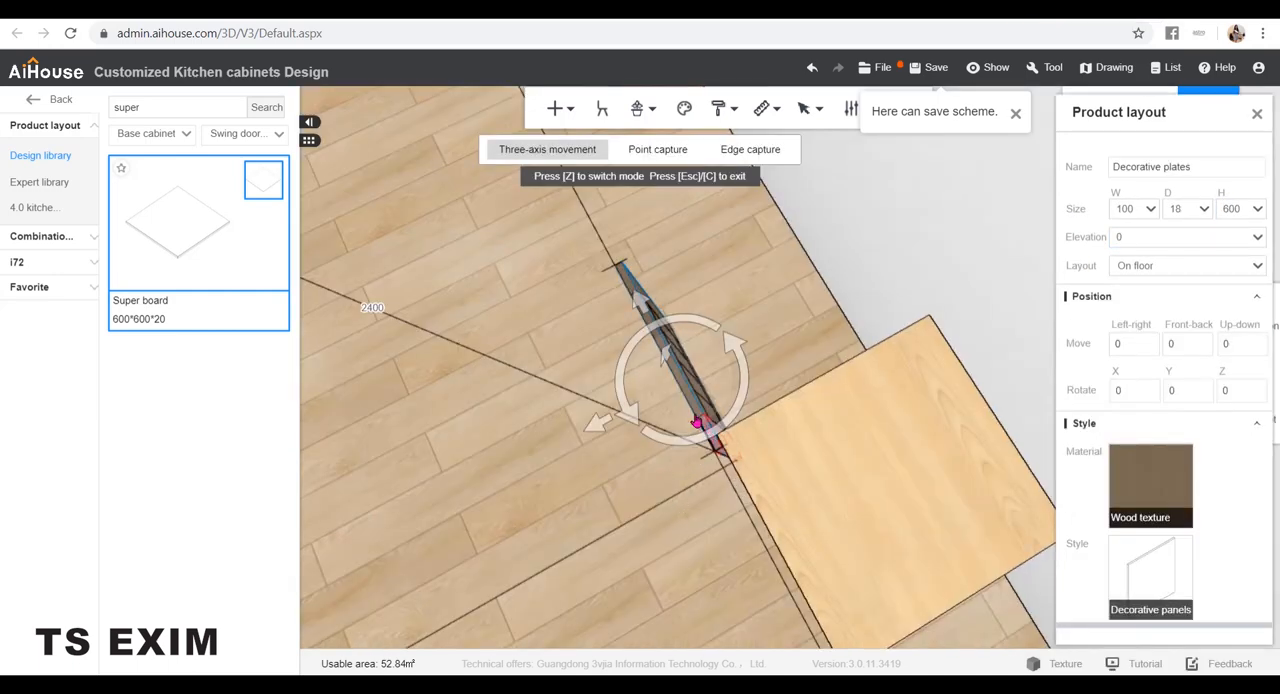
Move the door group with three-axis movement so that it lines up with the Super board's front face
drag(640, 300, 720, 452)
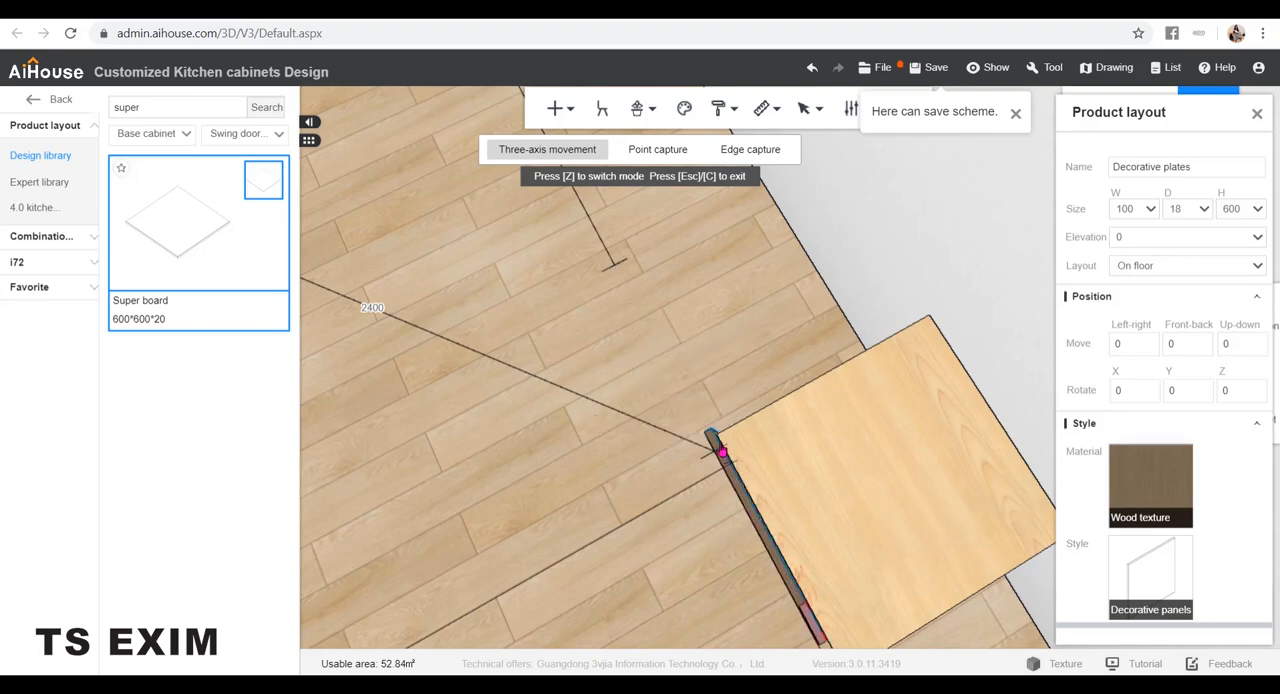
right_drag(726, 317, 858, 441)
scroll(866, 437, down, 5)
click(860, 472)
right_drag(929, 571, 979, 535)
scroll(1003, 483, up, 5)
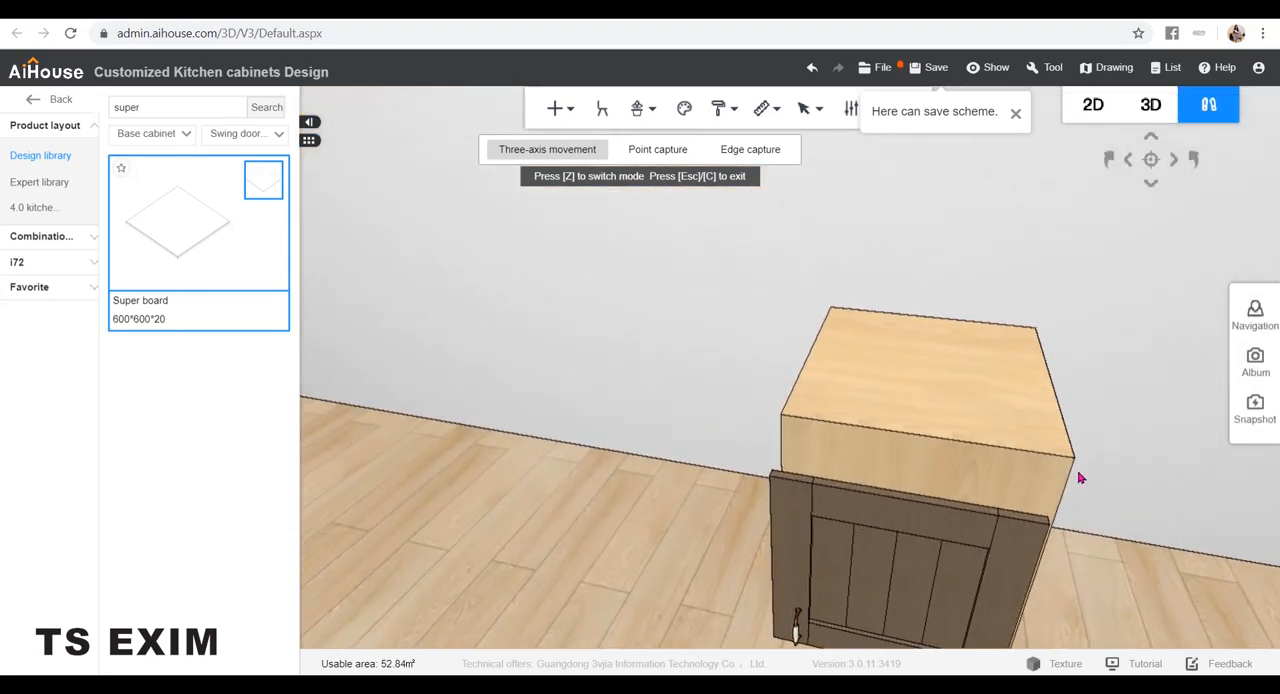
scroll(1080, 477, down, 3)
right_drag(1080, 477, 1066, 434)
Set the door group's elevation to 100 mm
click(864, 429)
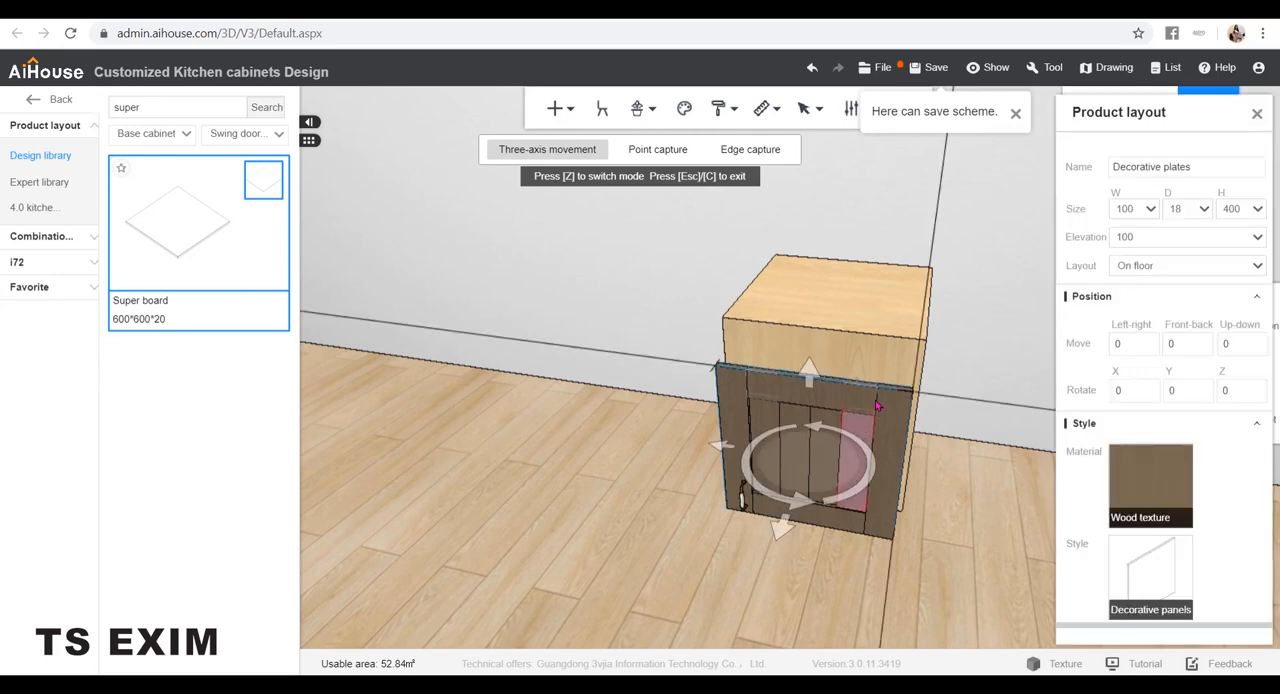
click(877, 405)
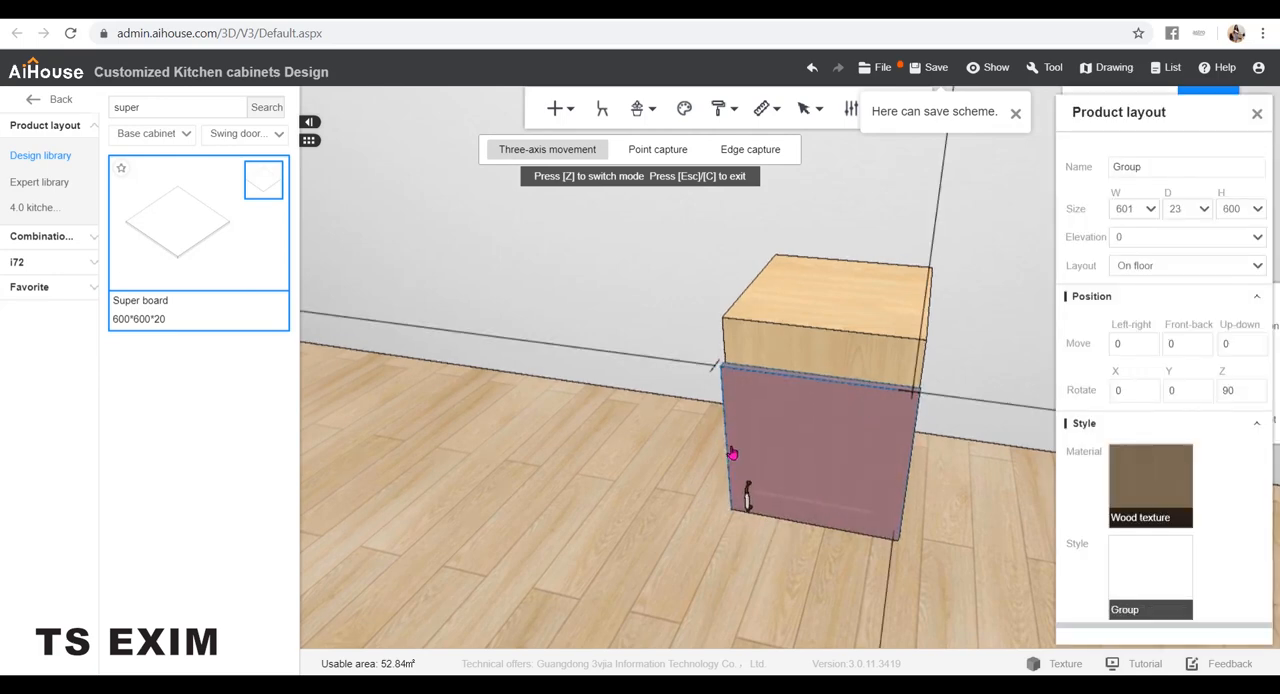
click(1132, 237)
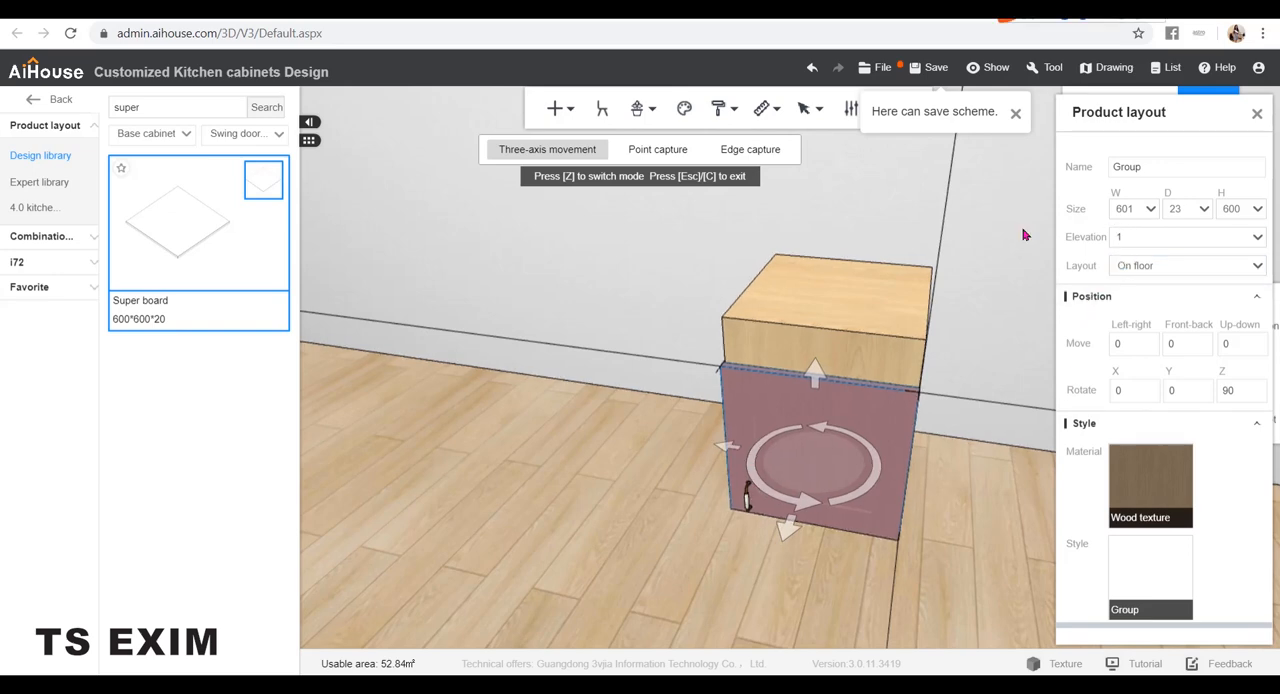
text(100)
key(Return)
click(1012, 291)
scroll(1066, 457, up, 3)
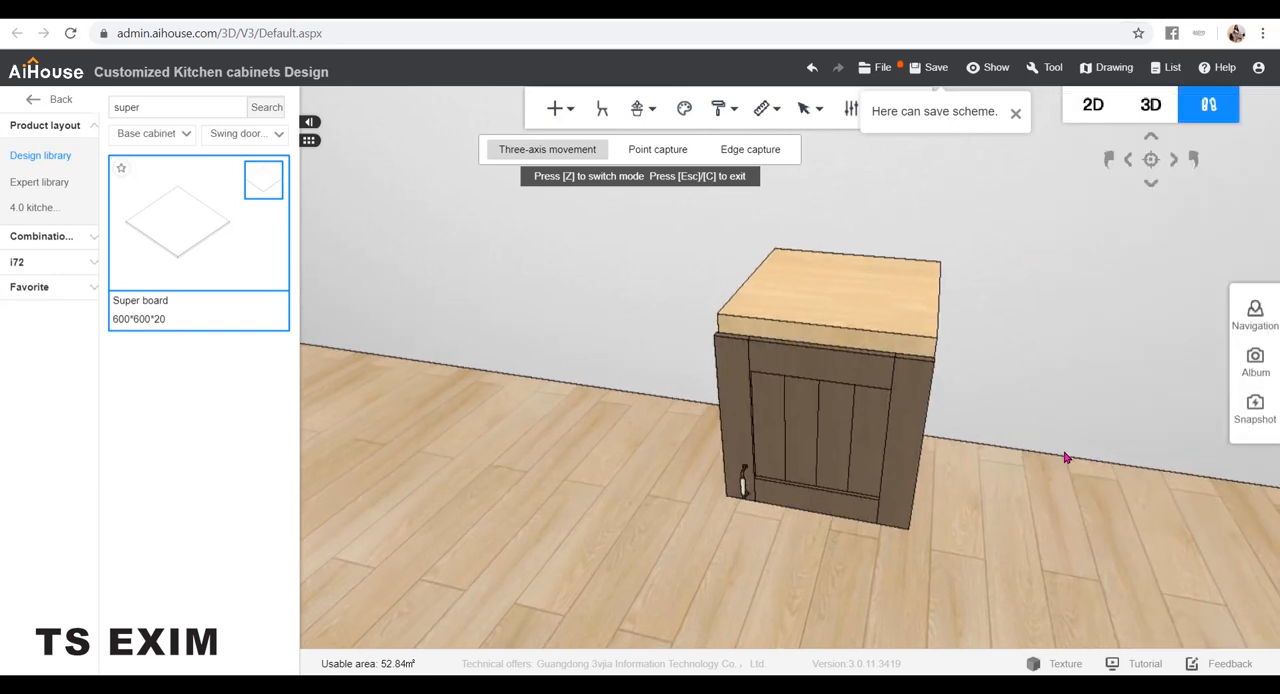
Set the height of the Super board behind the door to 600 mm
drag(1066, 457, 1045, 405)
click(869, 324)
double_click(1230, 208)
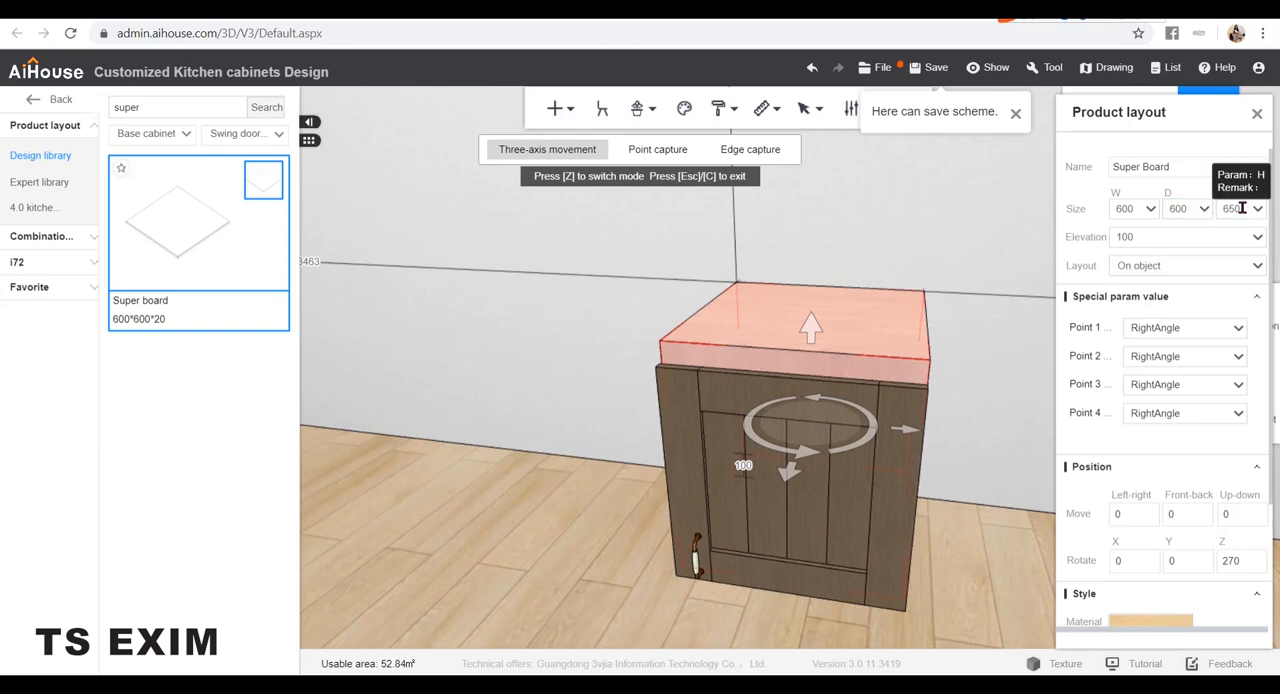
text(600)
key(Return)
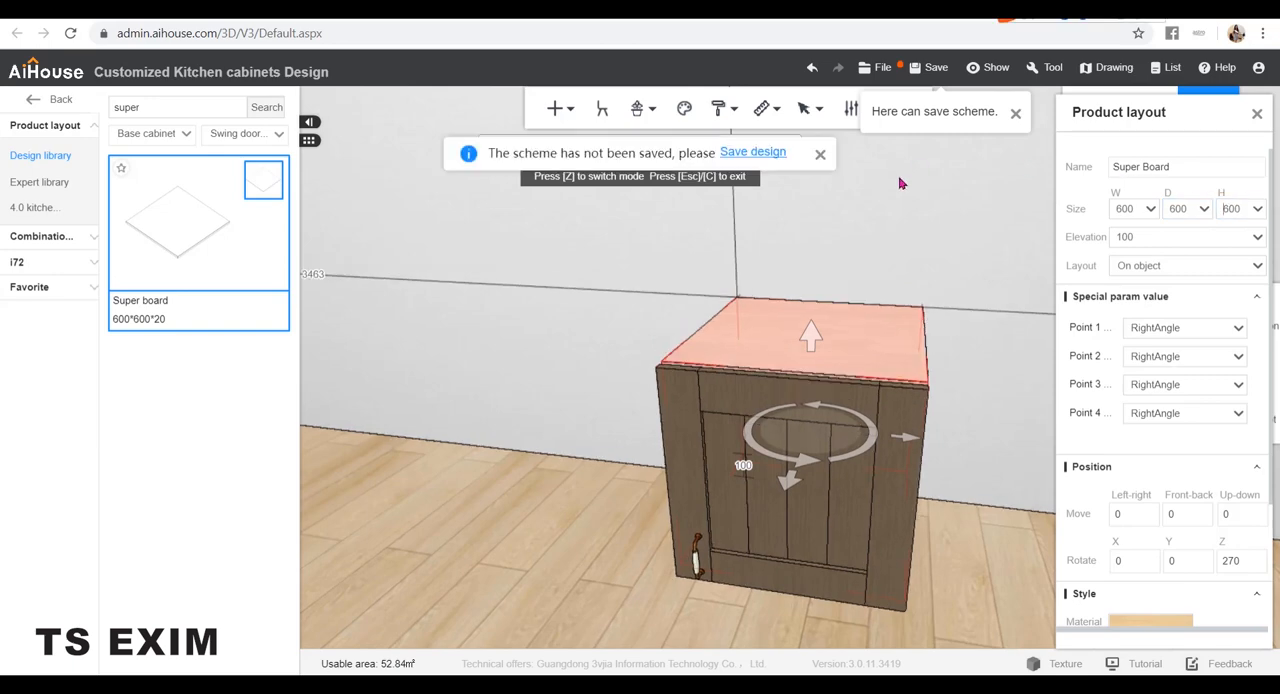
Duplicate the Super board and place the copy directly against the right side of the original
click(898, 183)
drag(897, 180, 978, 418)
click(786, 322)
Duplicate the door group and move the copy onto the front of the second Super board
click(784, 384)
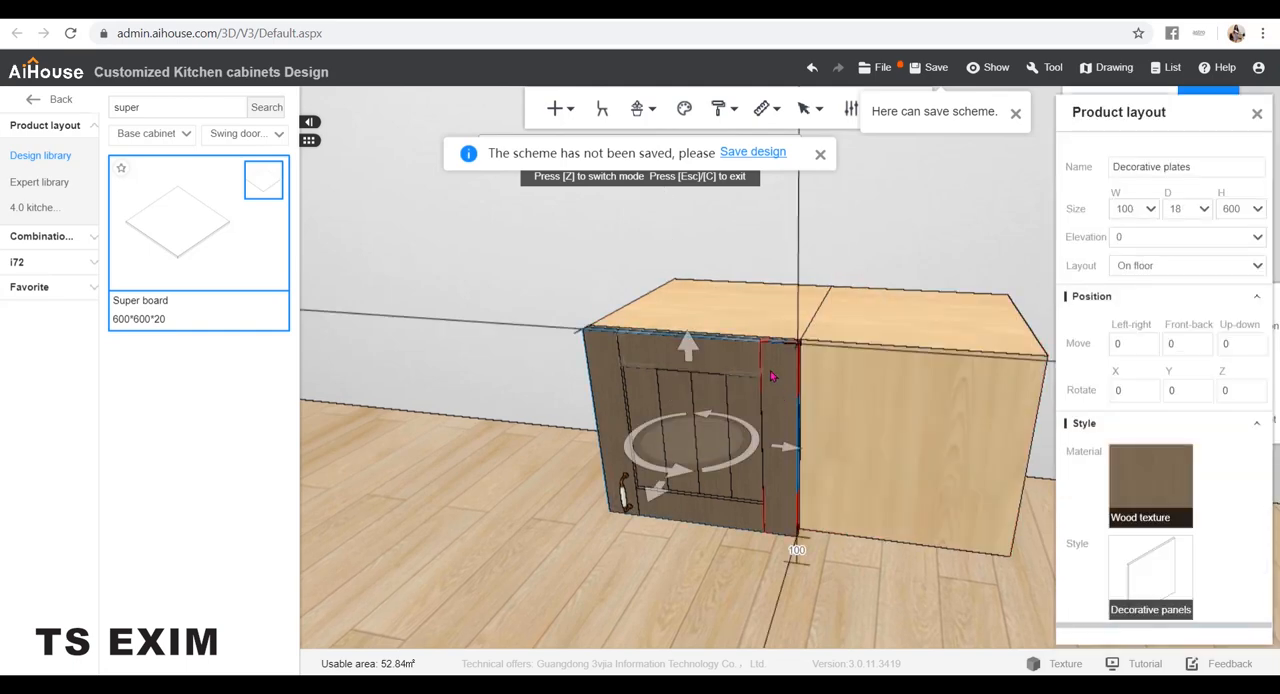
click(772, 377)
key(ctrl+v)
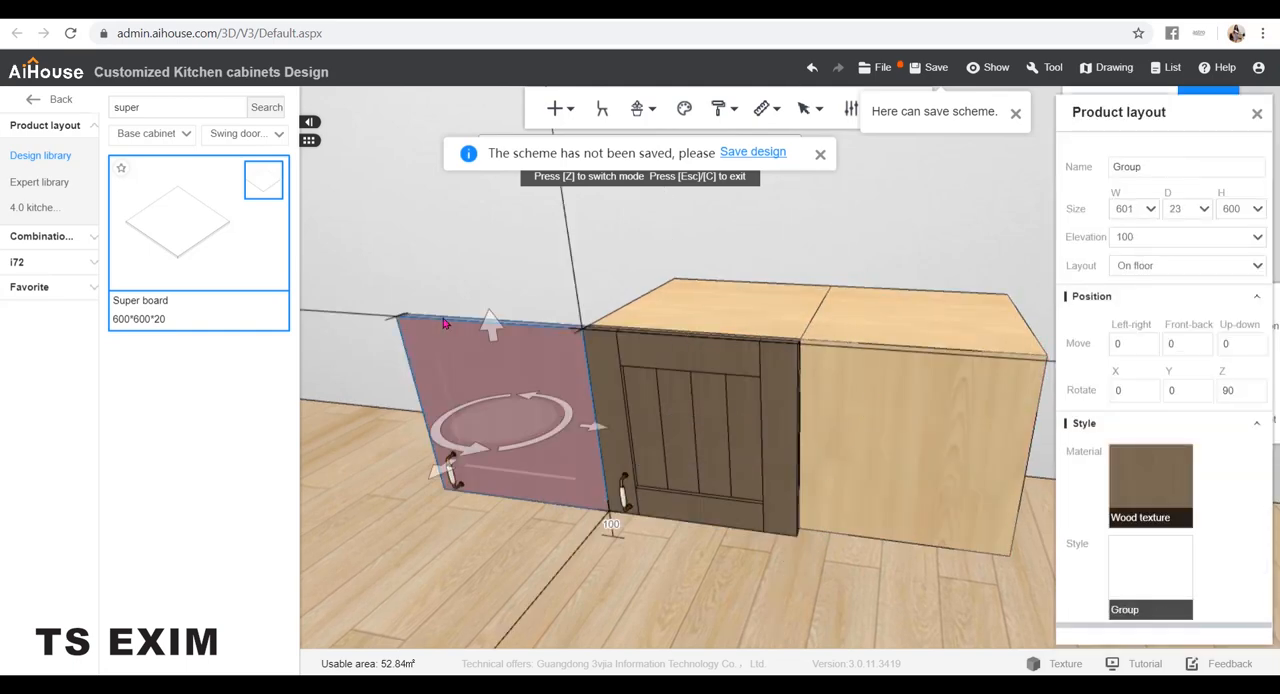
drag(594, 428, 1019, 534)
click(880, 183)
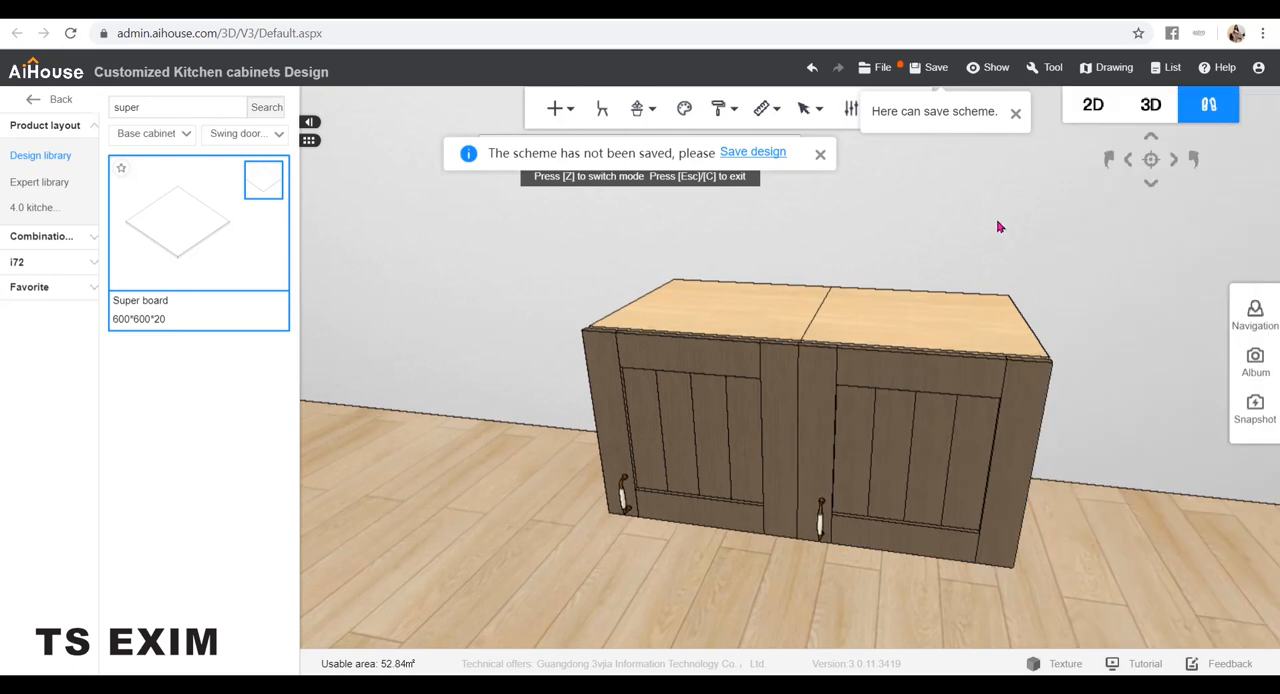
Insert the saved door group from the favorites and place it on the floor in front of the two cabinets
scroll(1044, 361, down, 5)
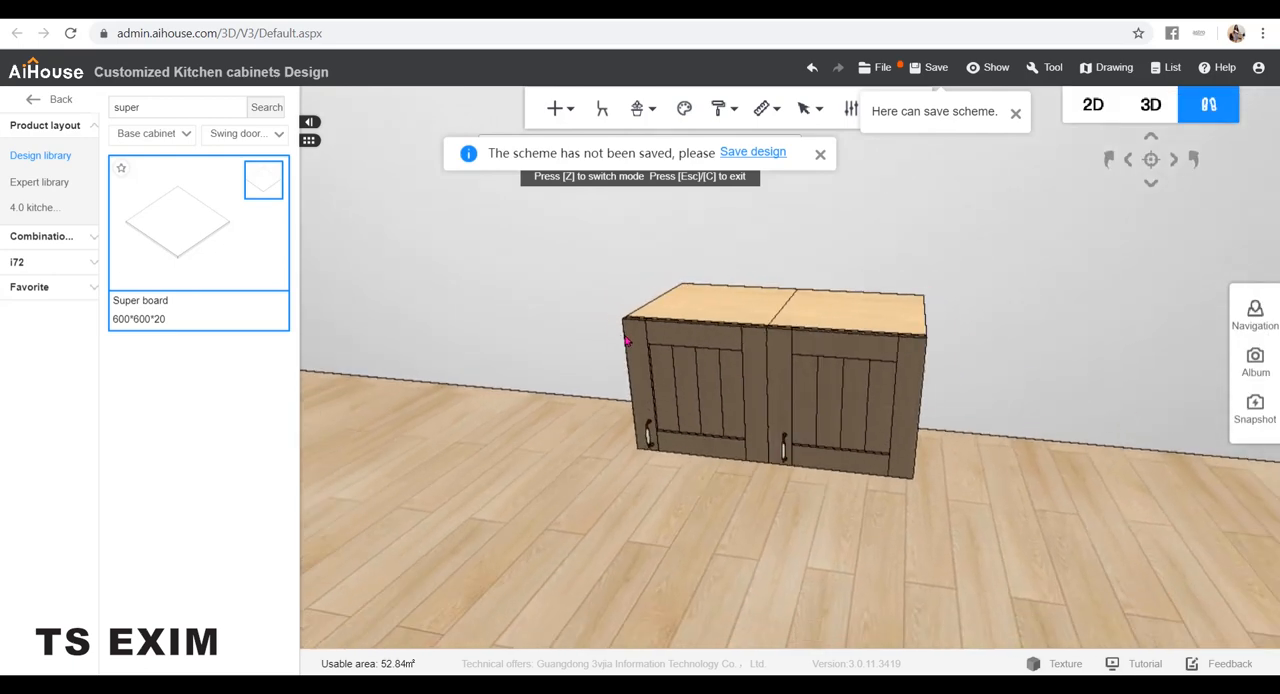
scroll(447, 315, up, 1)
click(48, 288)
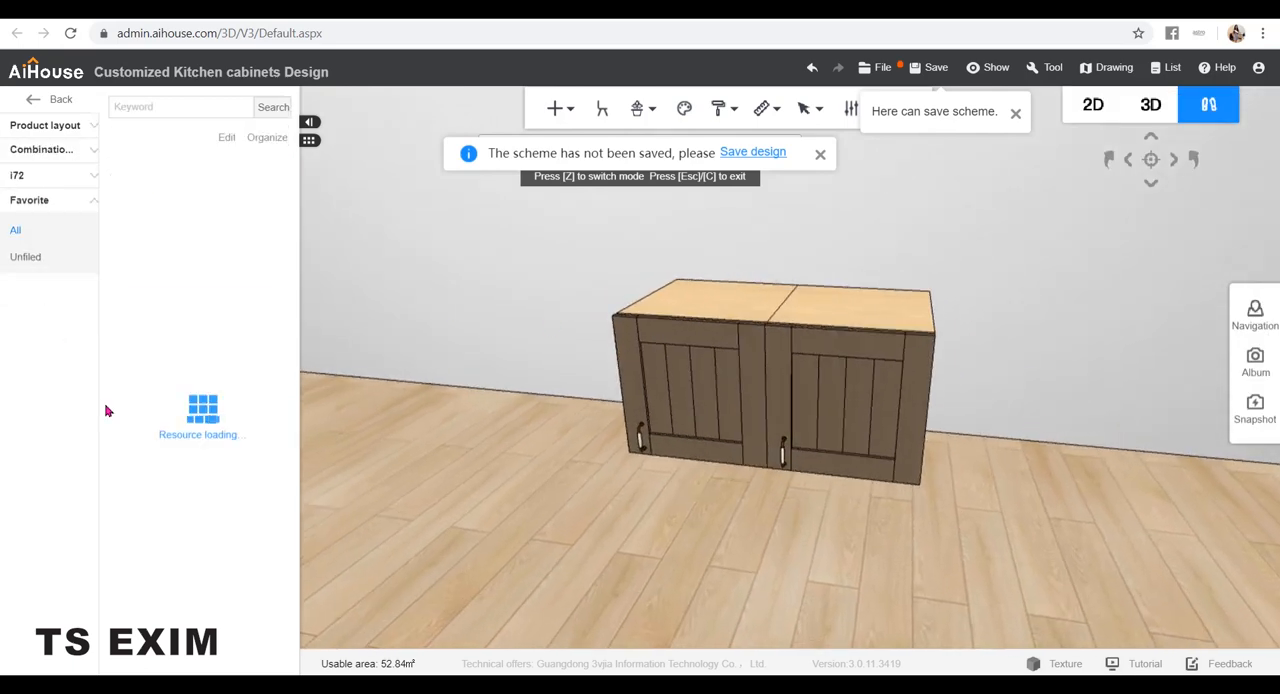
scroll(243, 590, down, 3)
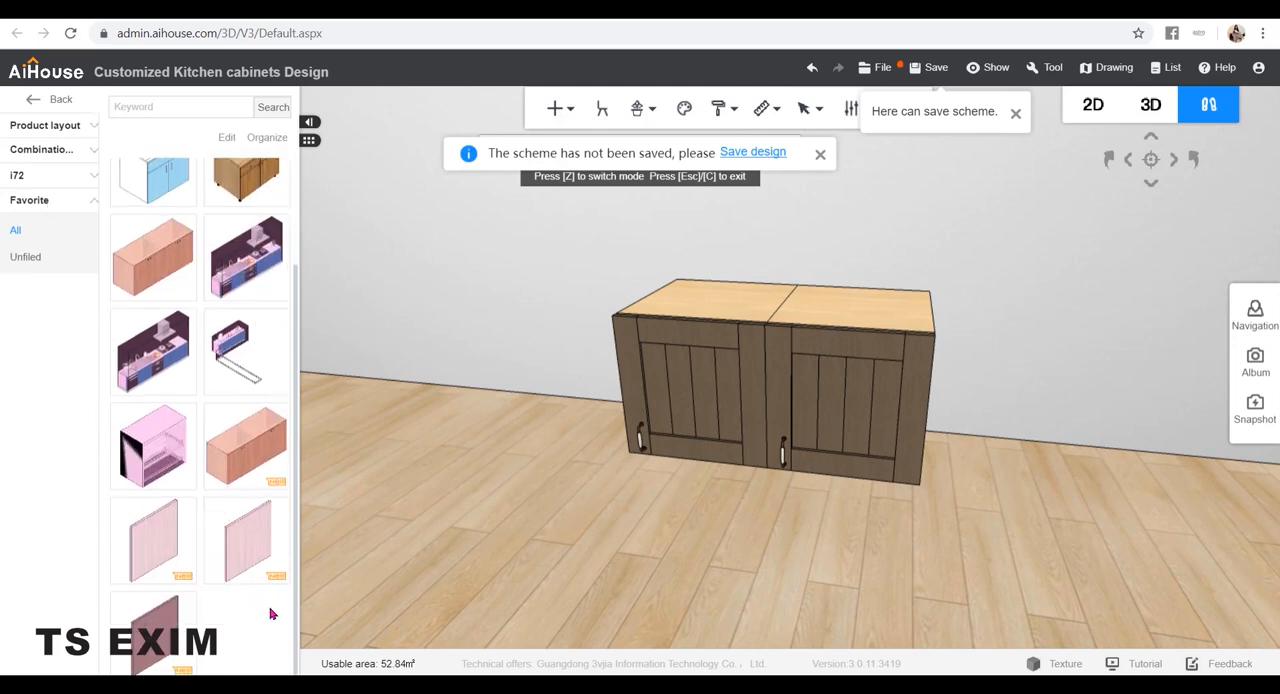
click(172, 628)
click(938, 617)
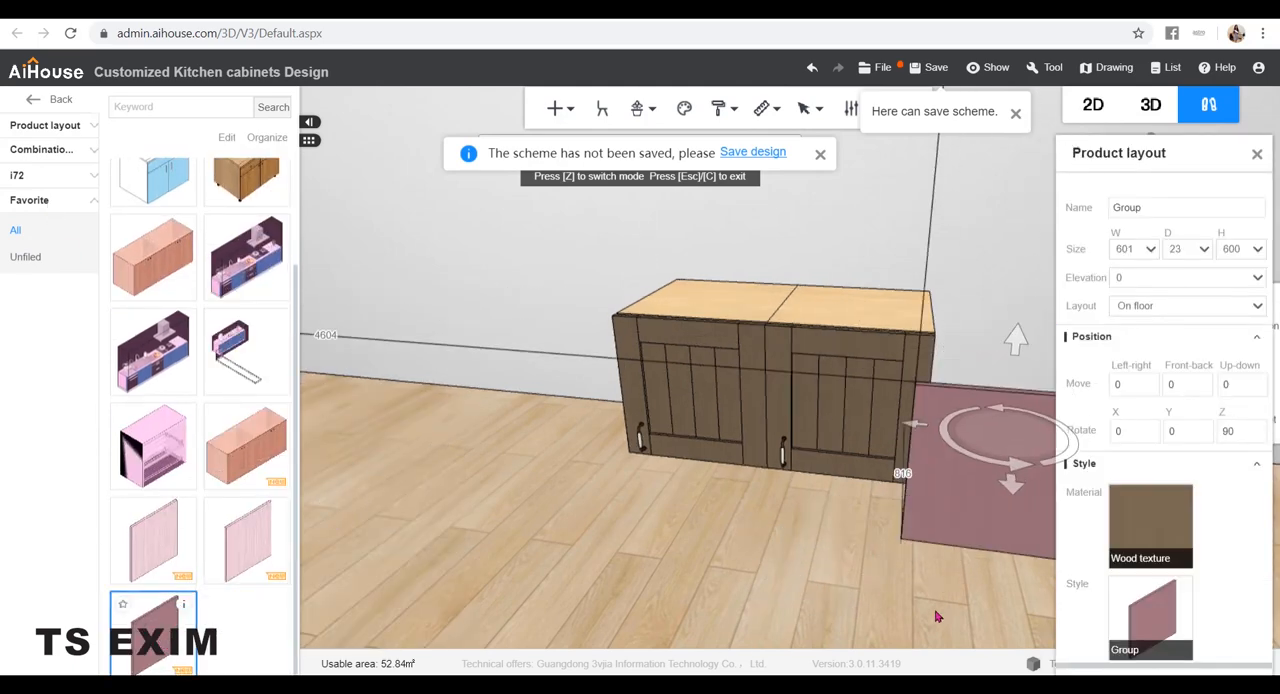
click(756, 586)
drag(781, 545, 853, 558)
scroll(926, 537, down, 3)
click(853, 558)
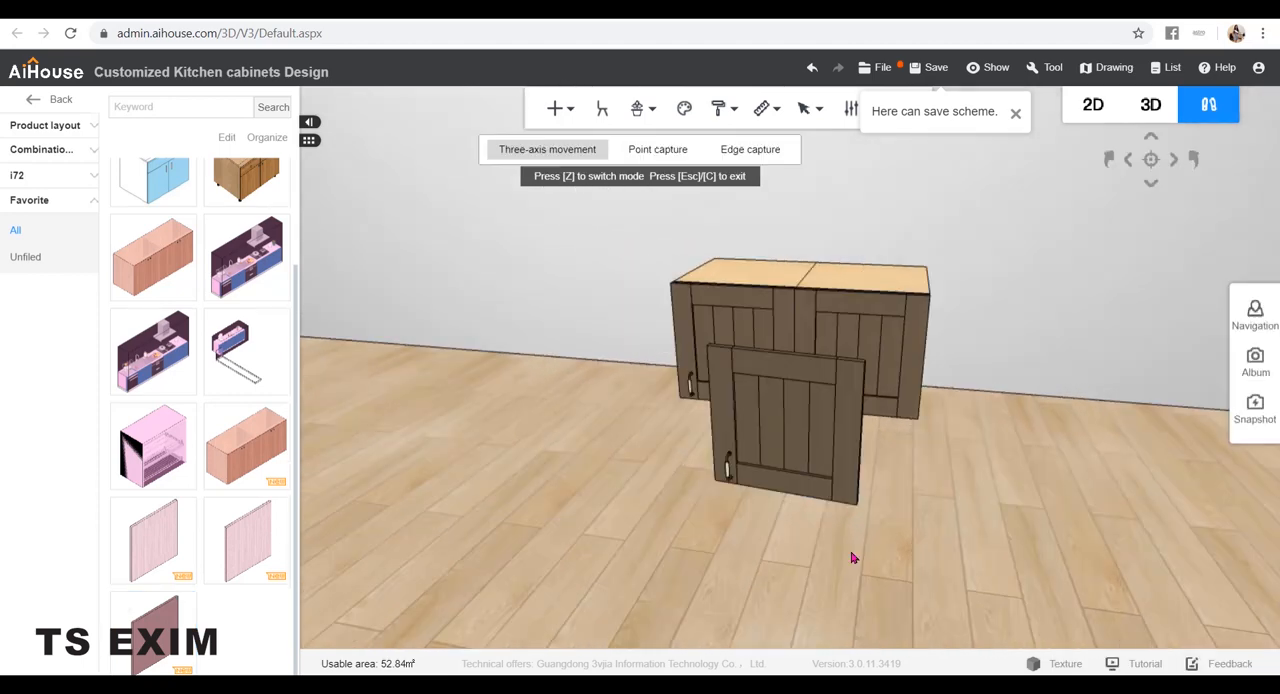